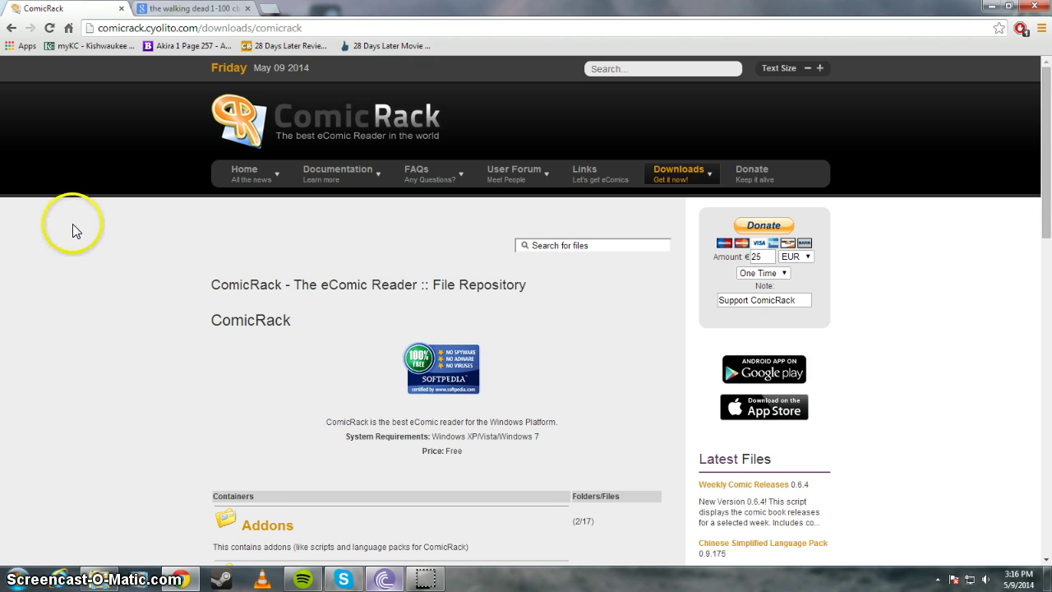
Examine the ComicRack downloads page for its folders and available setup files
scroll(74, 232, down, 1)
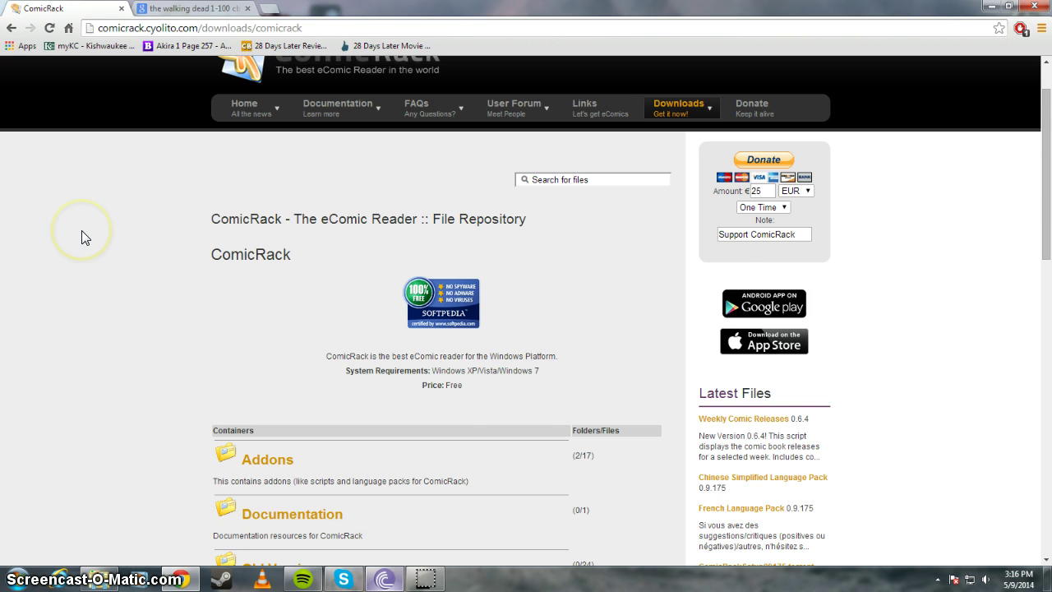
scroll(82, 232, up, 1)
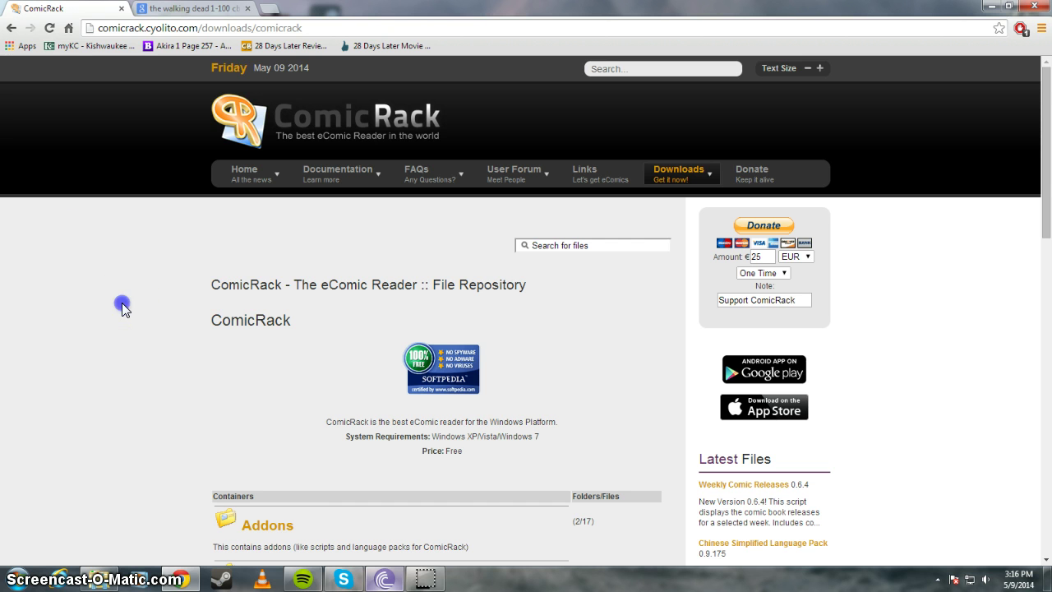
scroll(113, 302, down, 1)
scroll(99, 288, down, 1)
scroll(91, 275, up, 2)
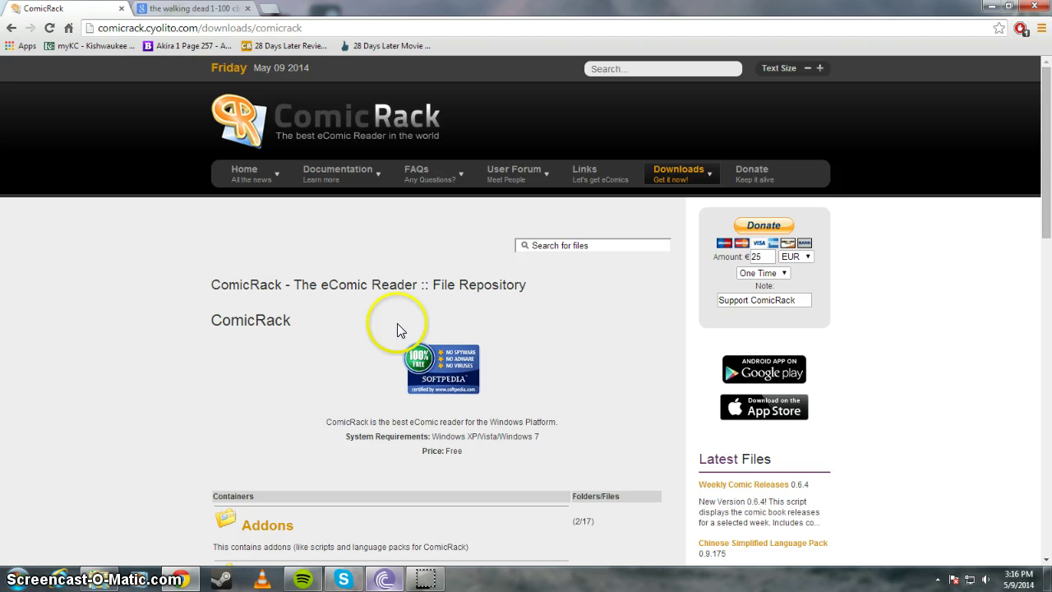
scroll(113, 289, down, 5)
scroll(113, 289, down, 2)
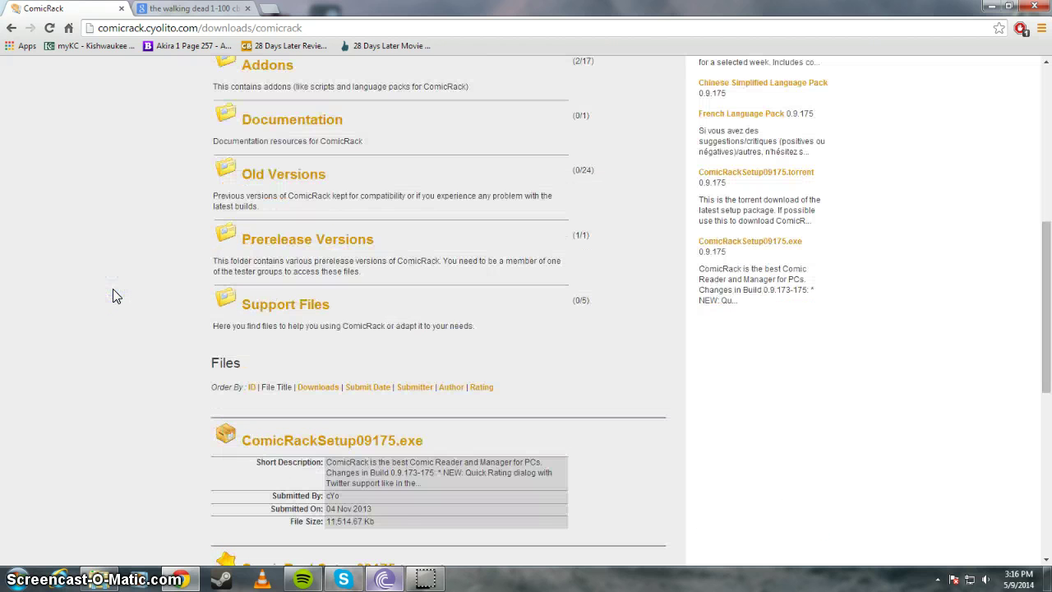
scroll(115, 290, down, 2)
scroll(116, 283, up, 3)
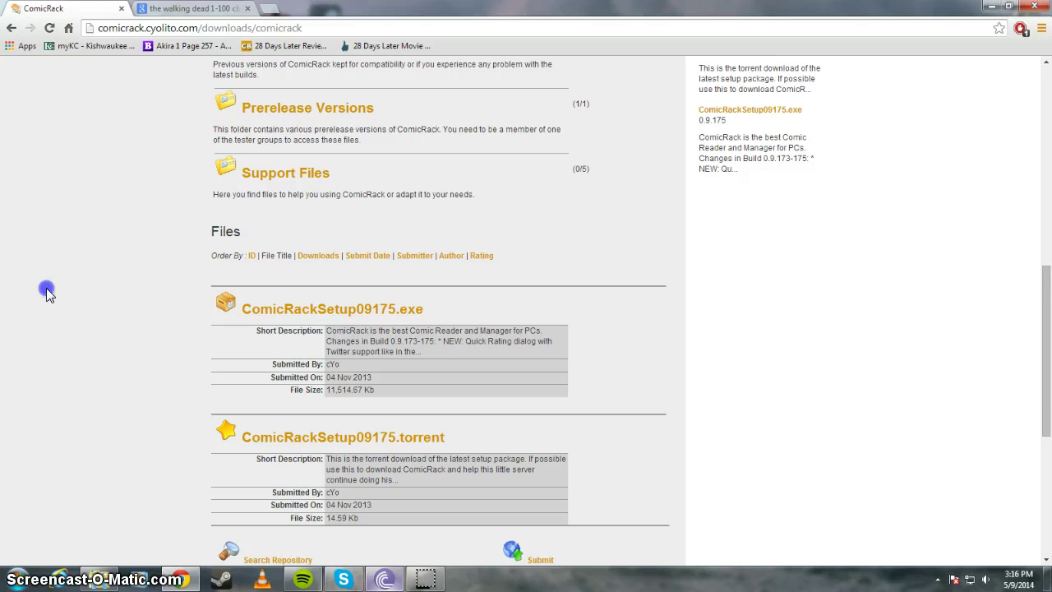
scroll(29, 325, up, 10)
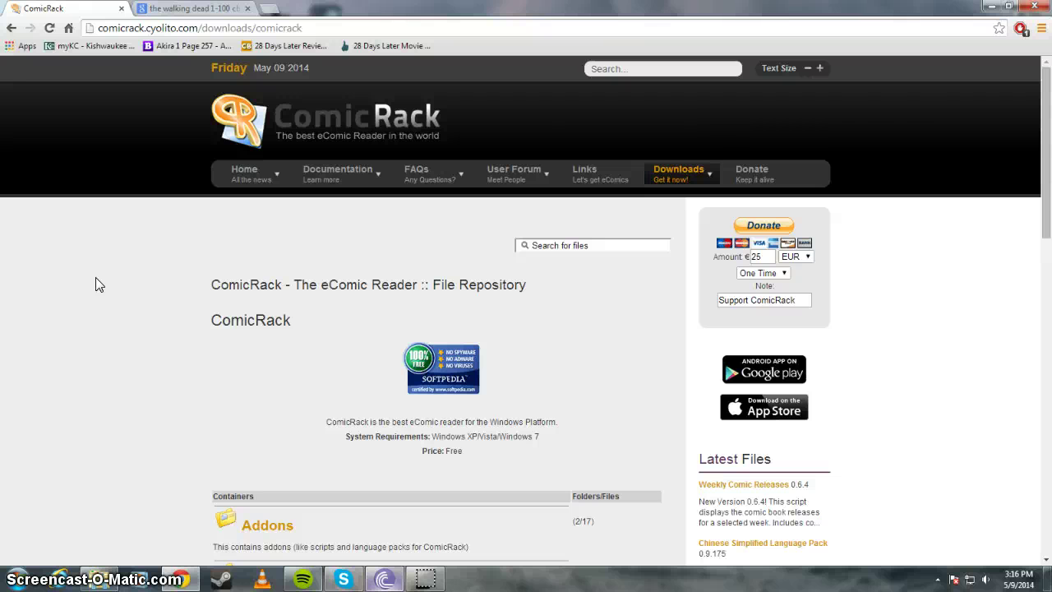
click(95, 278)
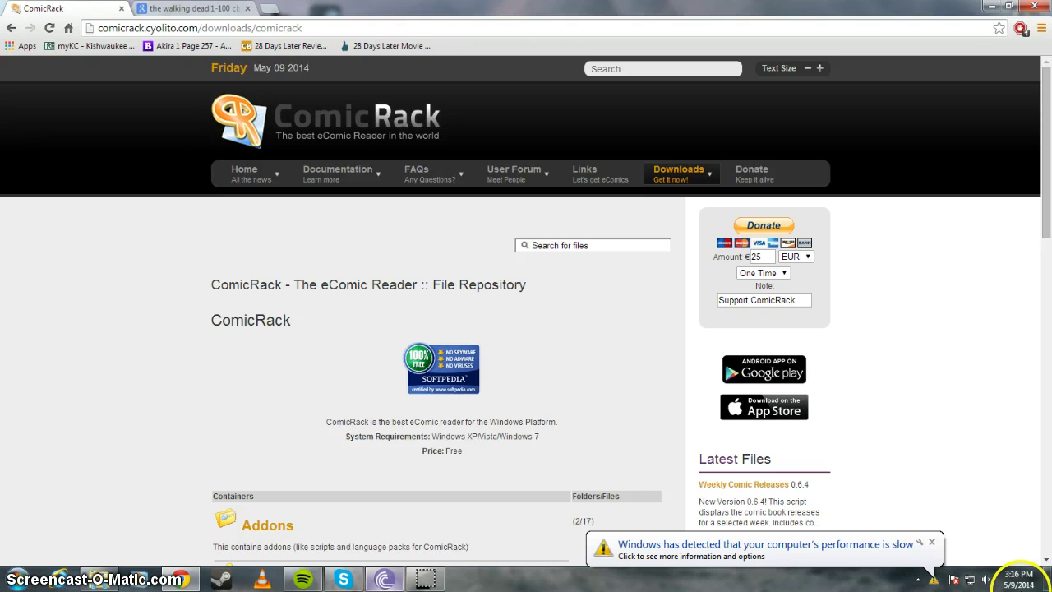
Dismiss the Windows performance notification and return to the top of the ComicRack downloads page
click(929, 544)
scroll(8, 332, down, 1)
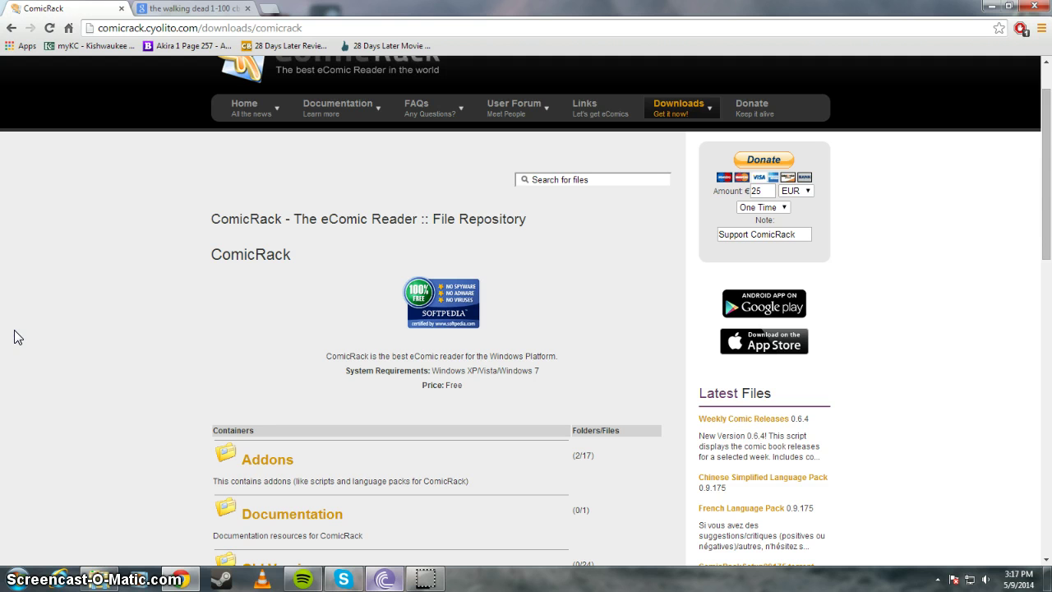
scroll(71, 322, up, 1)
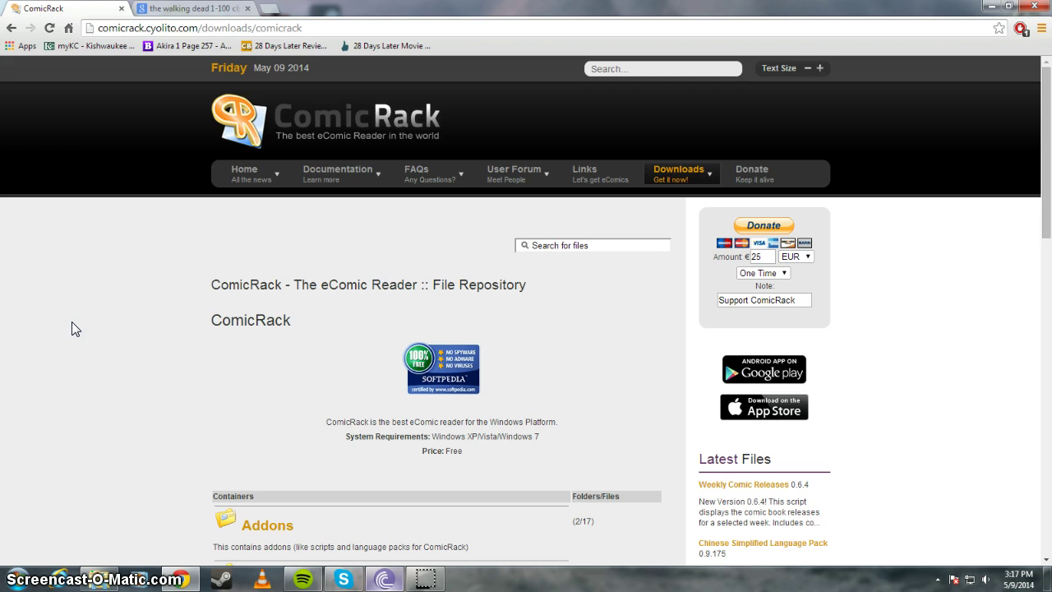
click(72, 323)
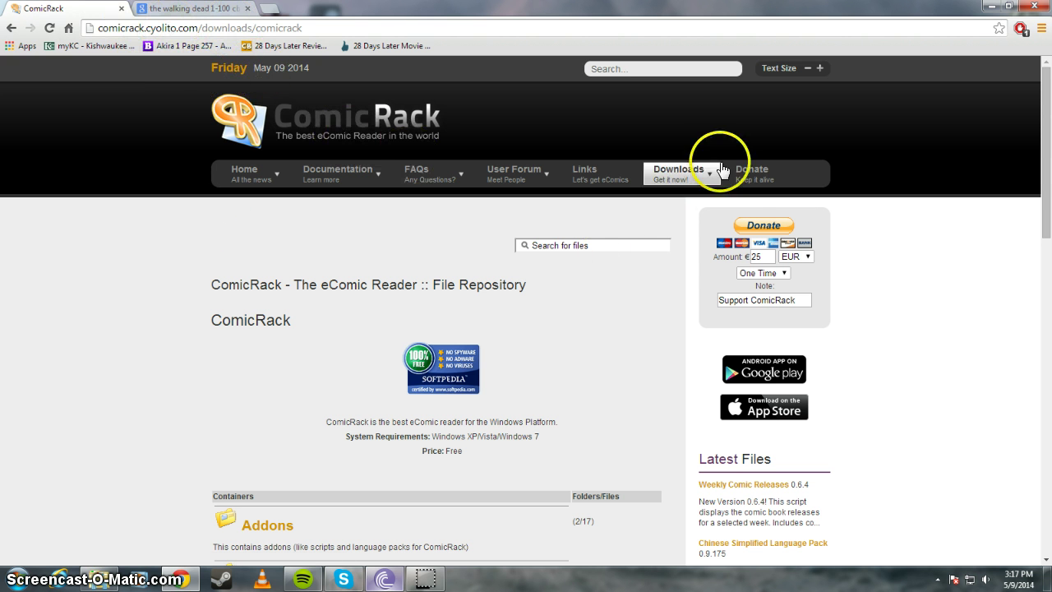
Check the site's download options and locate ComicRackSetup09175.exe among the listed files
mouse_move(707, 173)
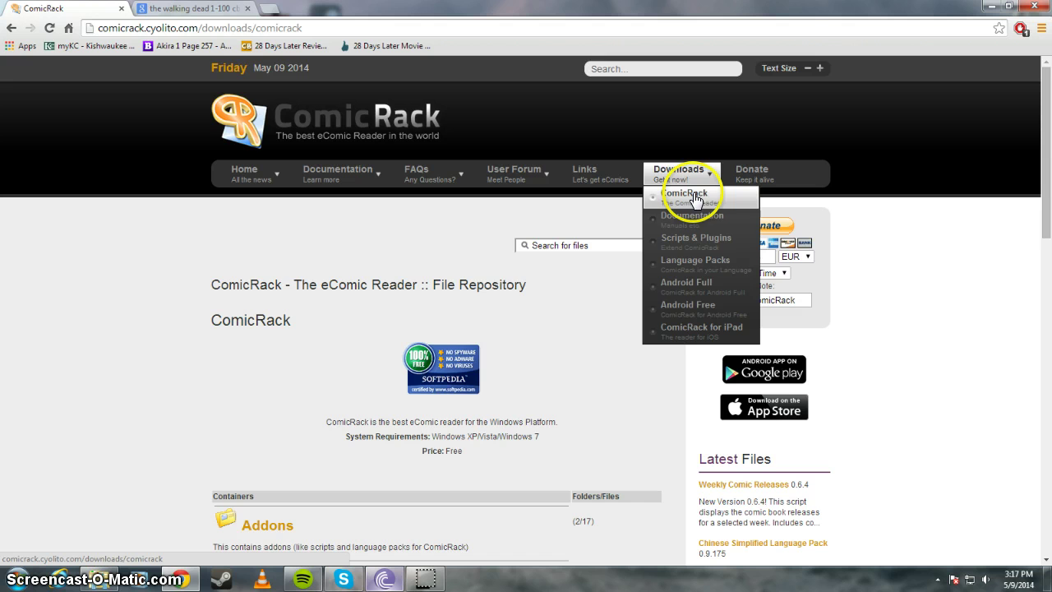
scroll(107, 312, down, 8)
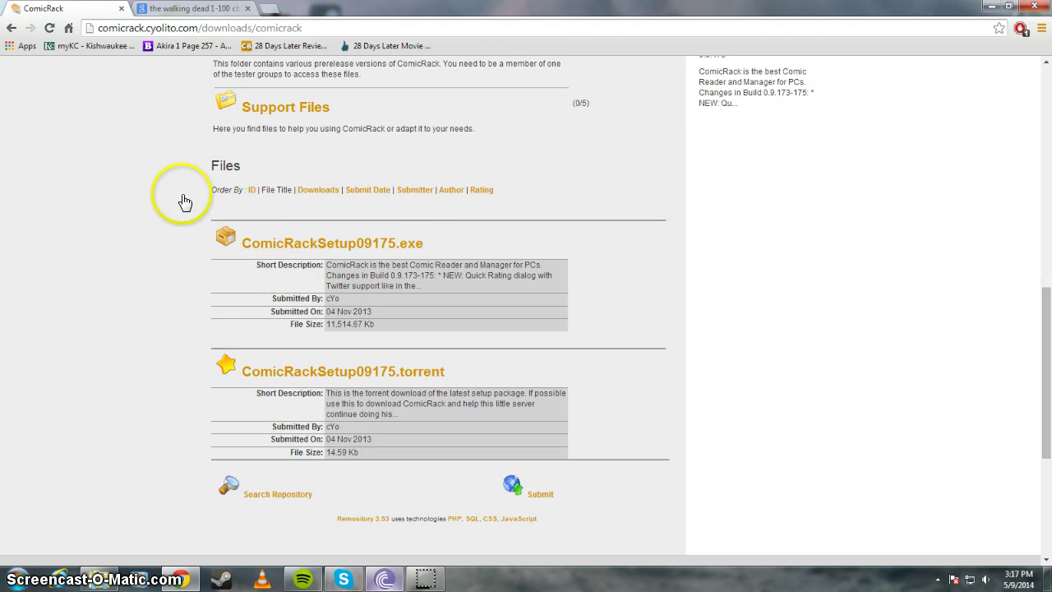
click(93, 252)
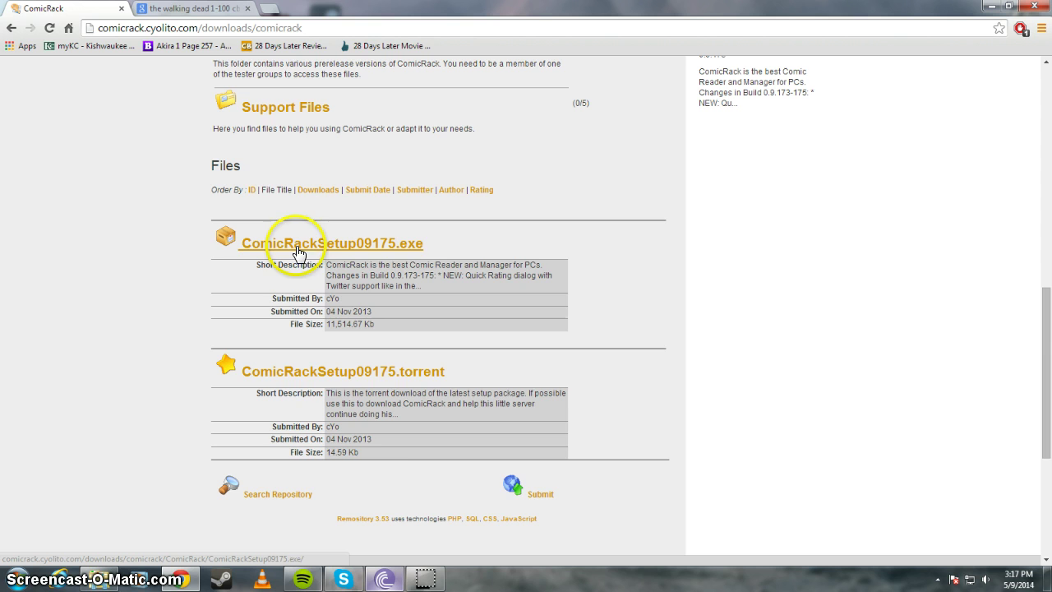
scroll(123, 253, up, 8)
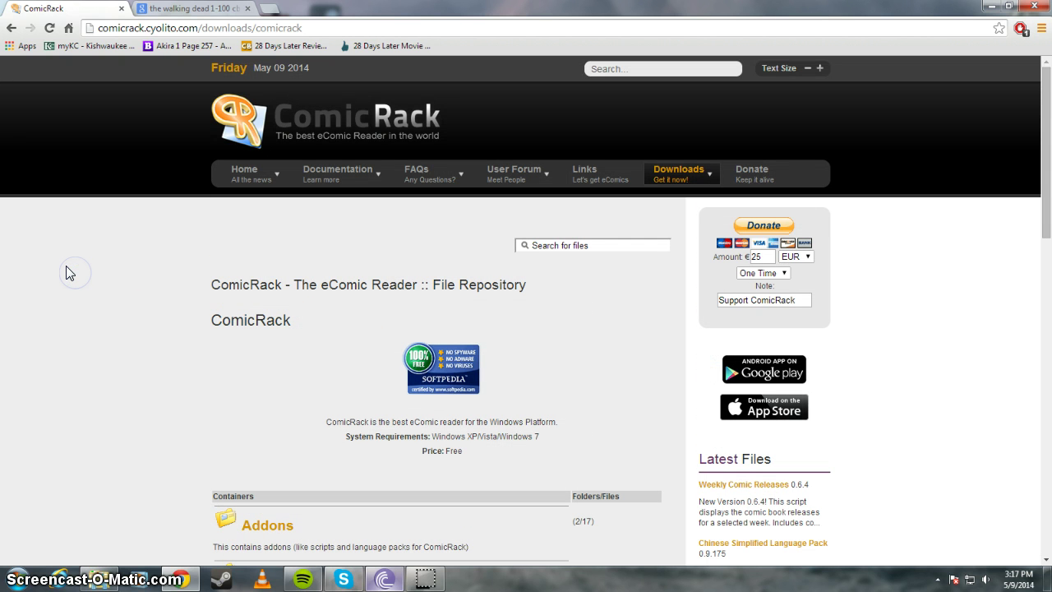
Switch to the Google results for "the walking dead 1-100 cbr" and review the query and first result
click(197, 10)
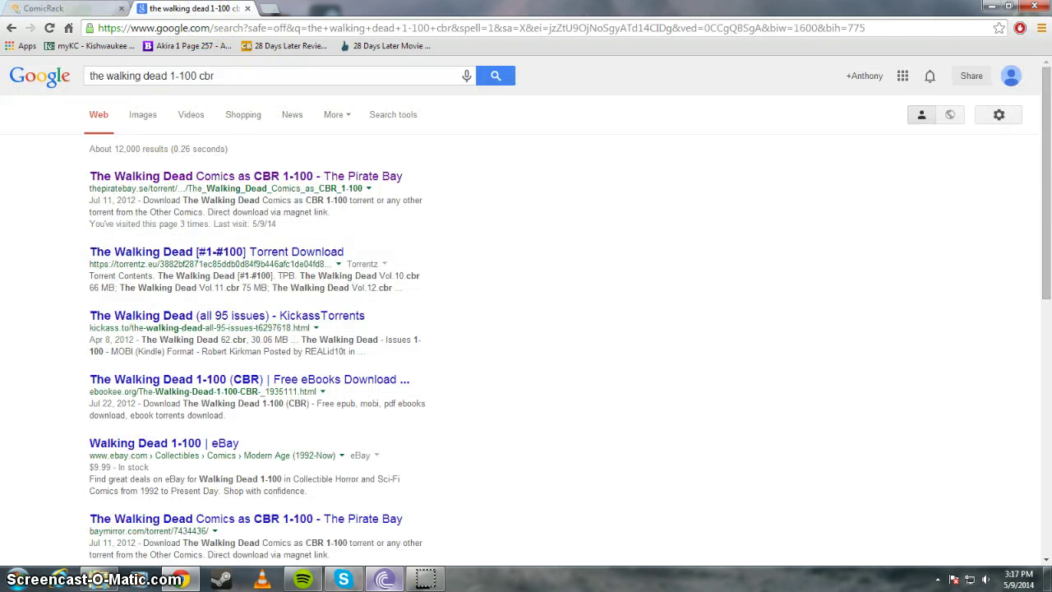
click(21, 278)
click(103, 75)
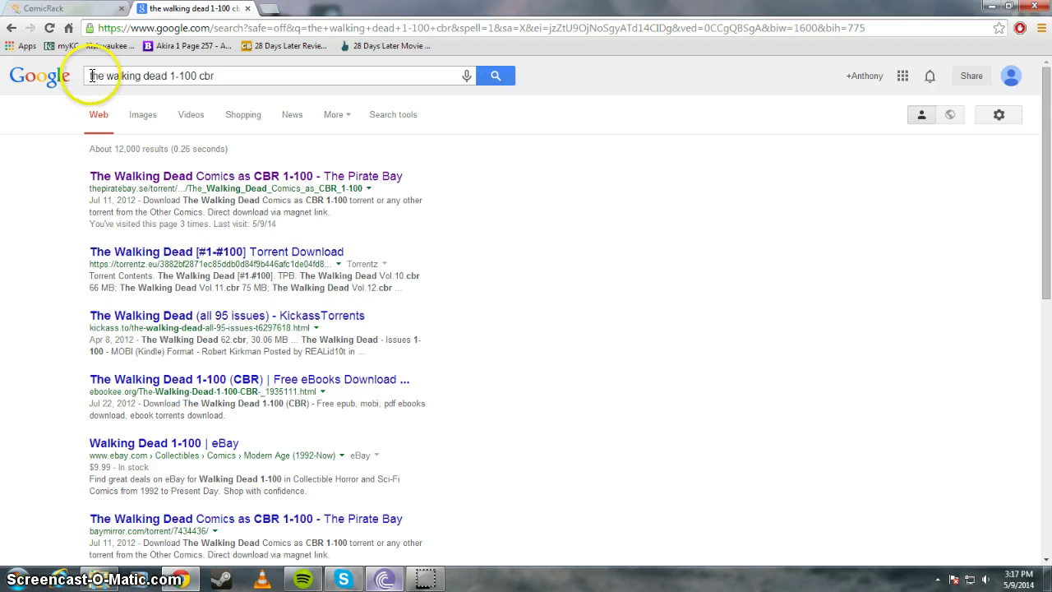
drag(90, 76, 176, 76)
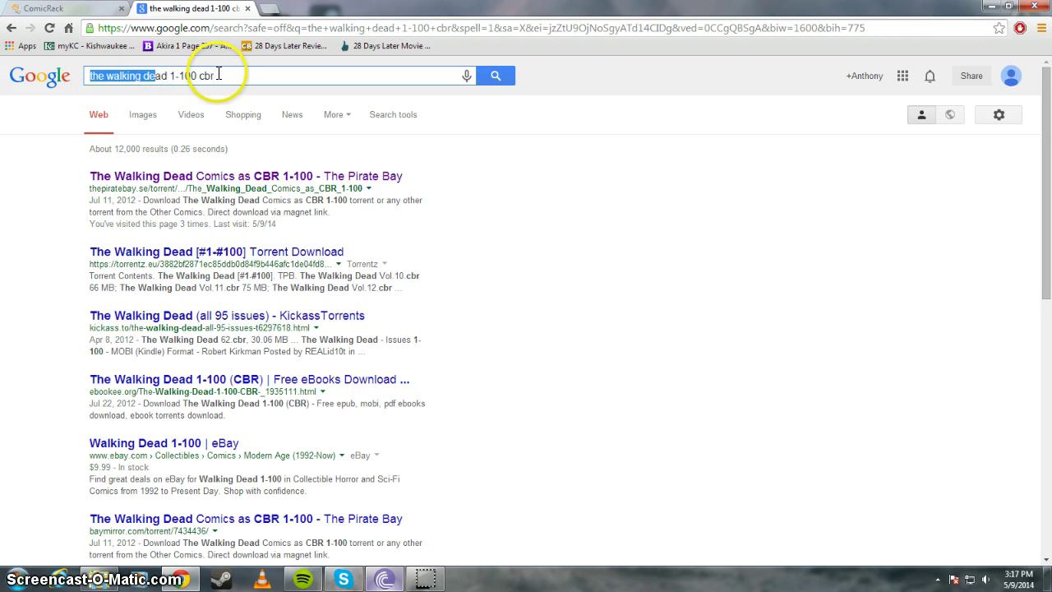
click(215, 76)
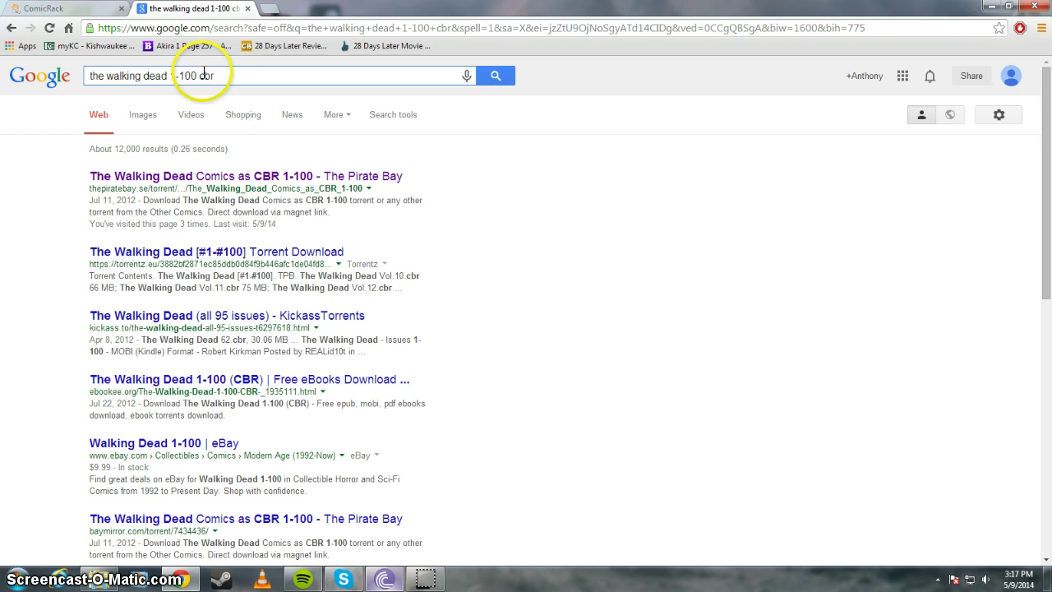
double_click(228, 74)
click(17, 229)
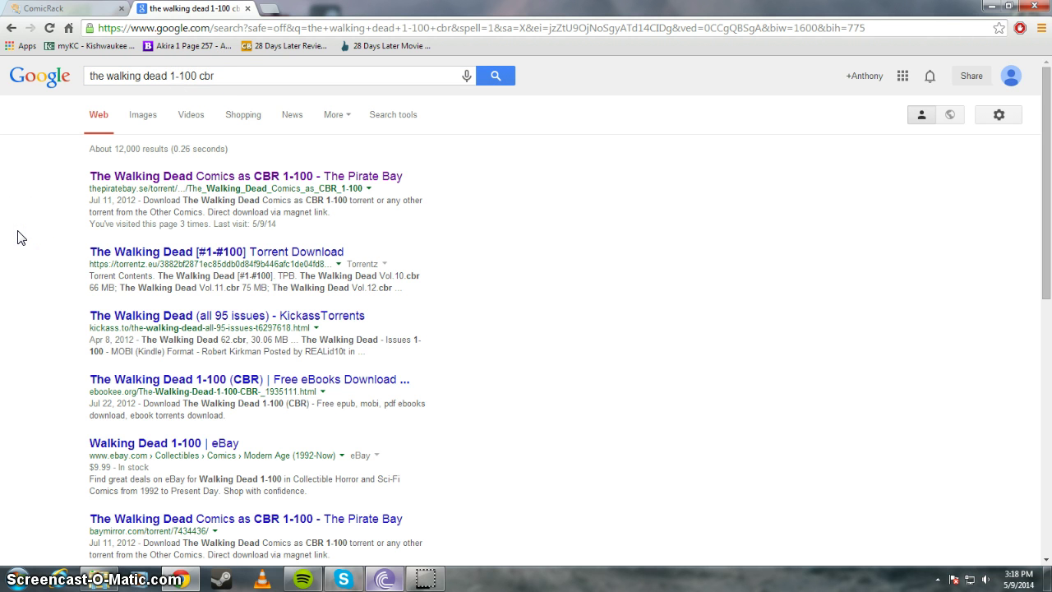
click(18, 230)
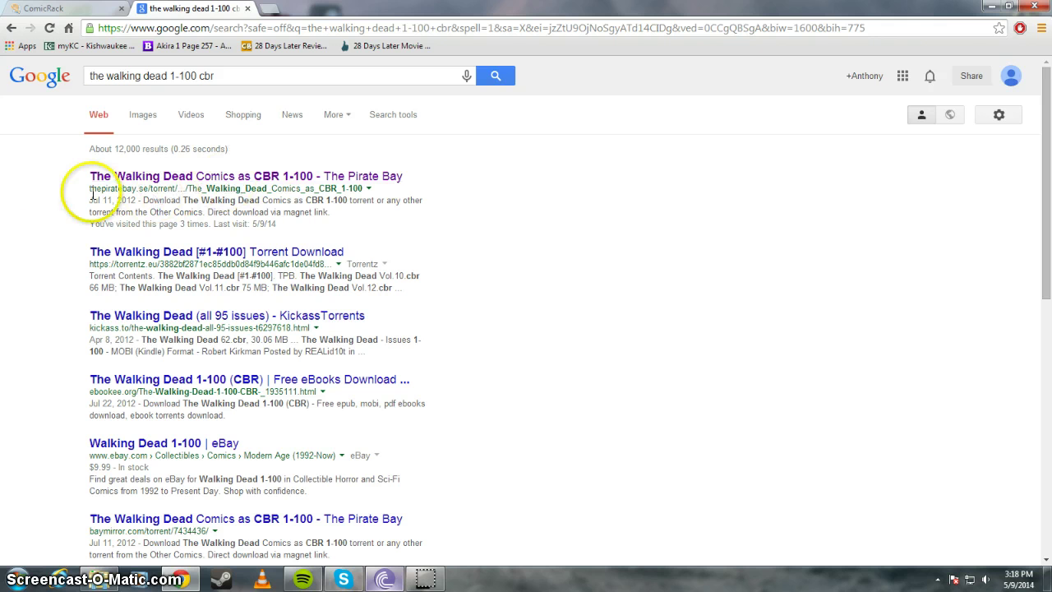
drag(92, 199, 172, 199)
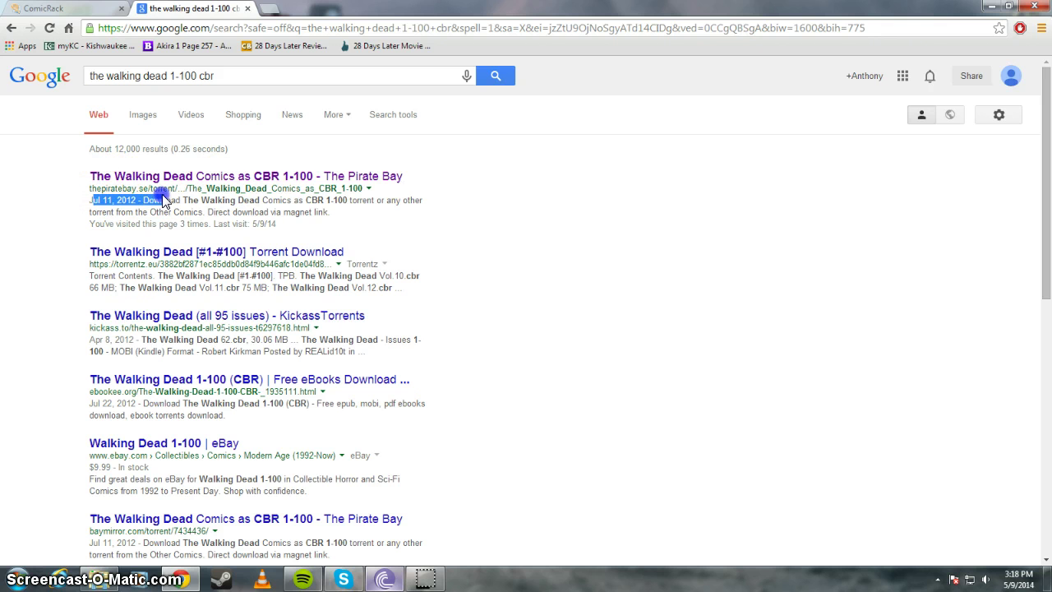
click(162, 194)
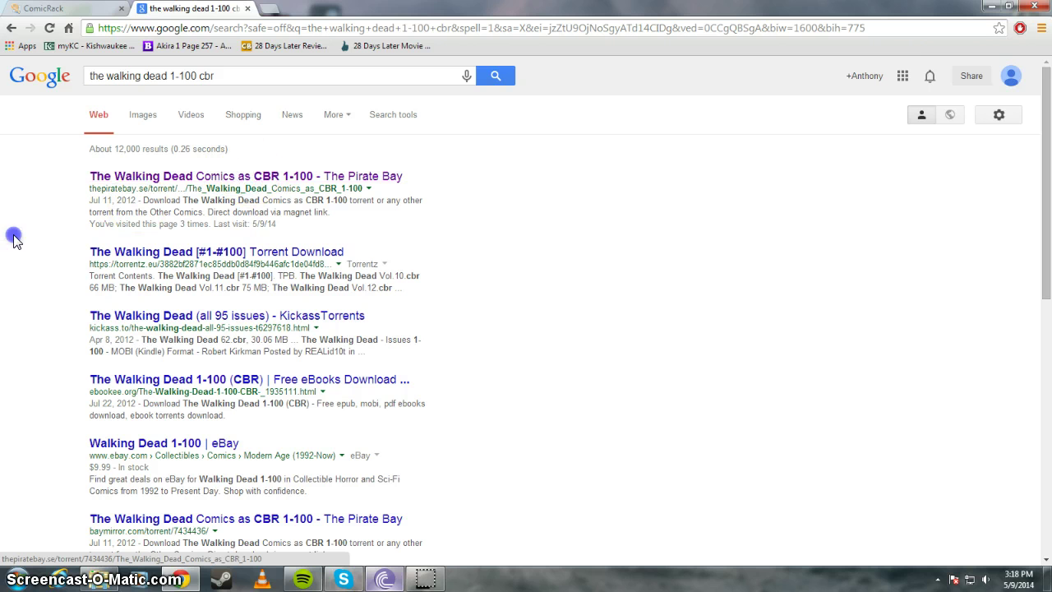
Open The Pirate Bay result "The Walking Dead Comics as CBR 1-100" and look over its torrent details
click(176, 177)
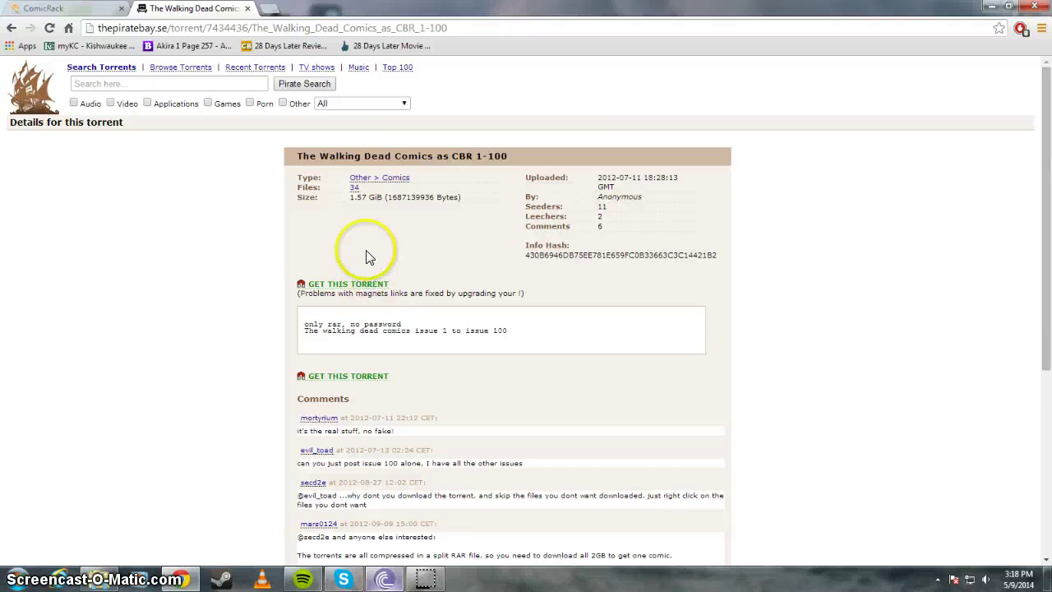
scroll(352, 230, down, 1)
scroll(352, 226, up, 1)
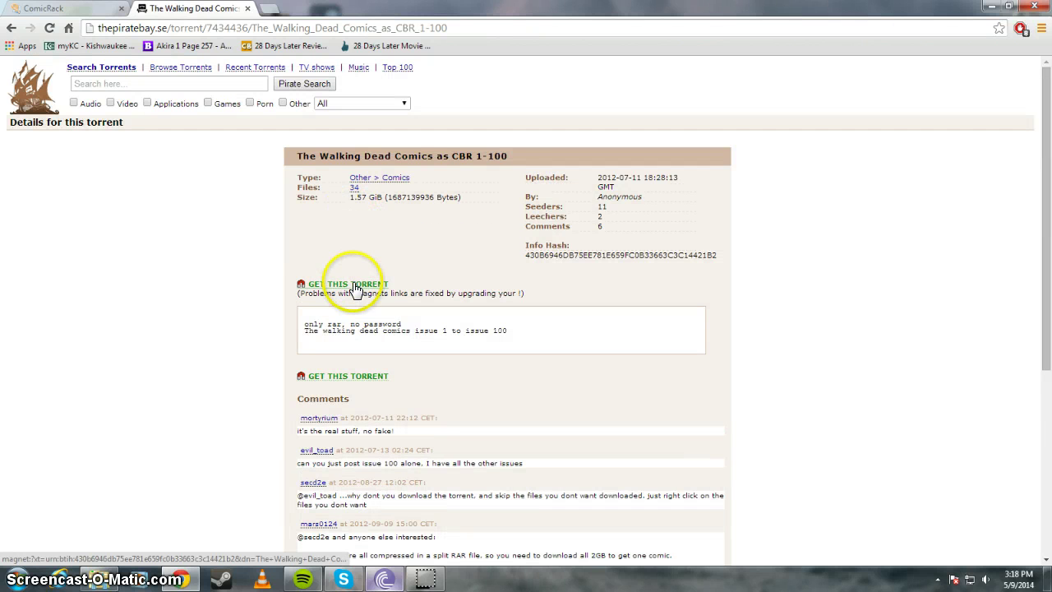
Switch to BitTorrent and position its window beside the torrent page's download links, with the twd_comics_1_100_cbrs torrent in view
click(384, 580)
drag(575, 131, 630, 141)
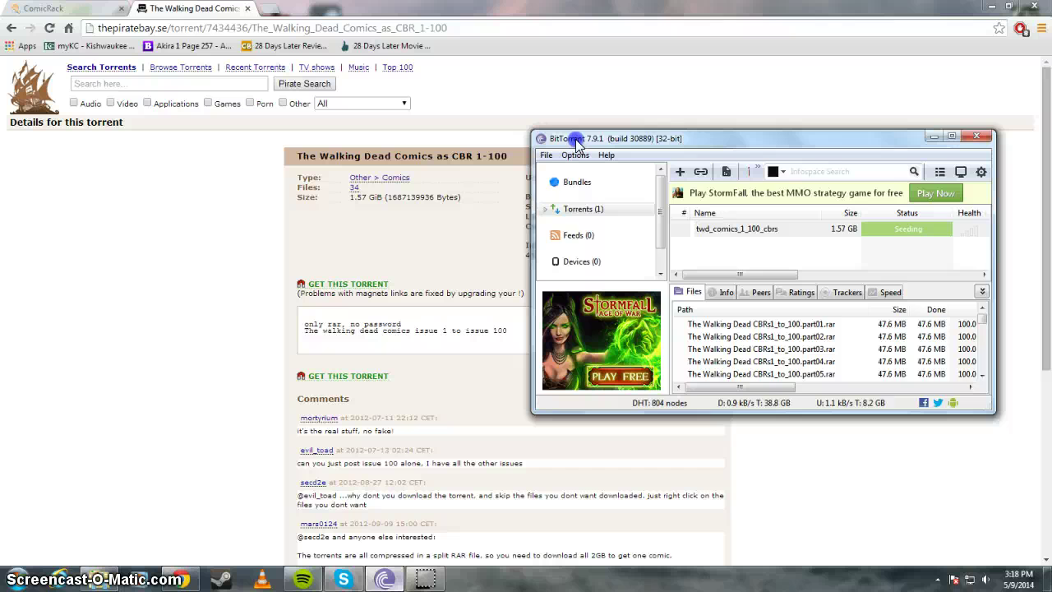
drag(570, 137, 610, 139)
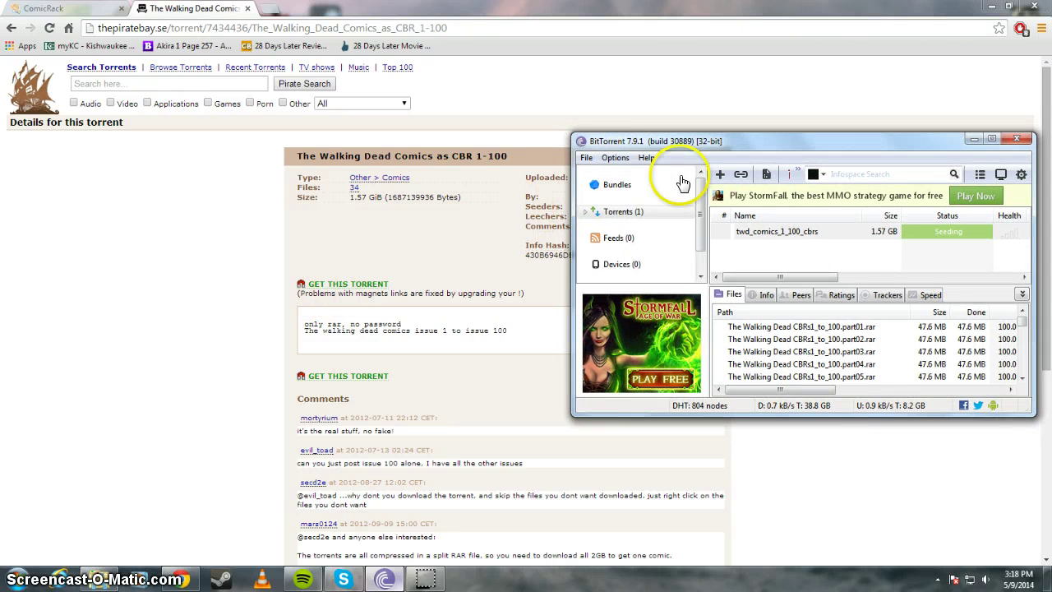
drag(716, 136, 705, 139)
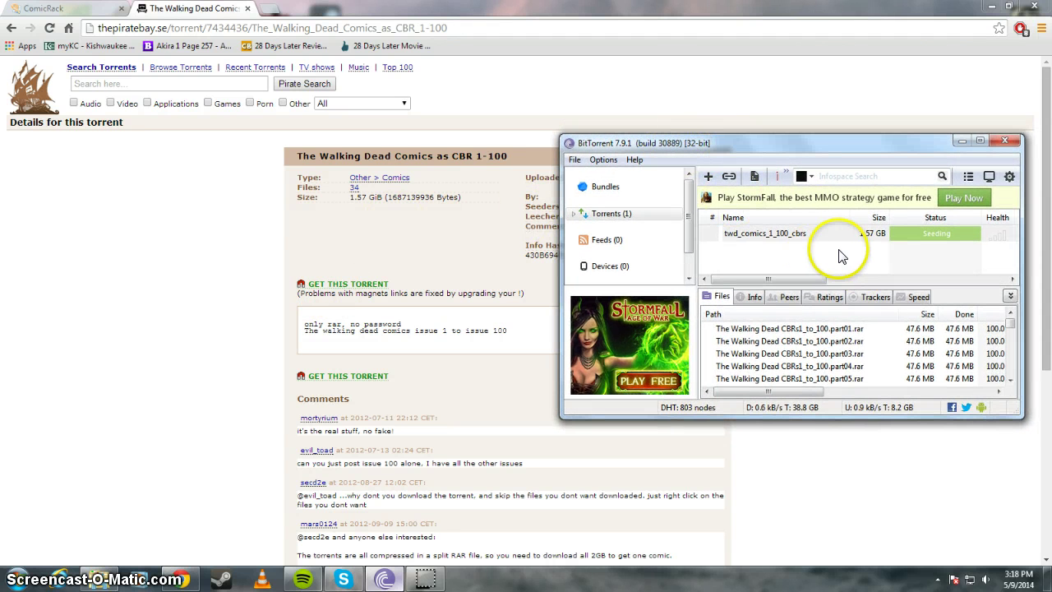
drag(838, 254, 777, 240)
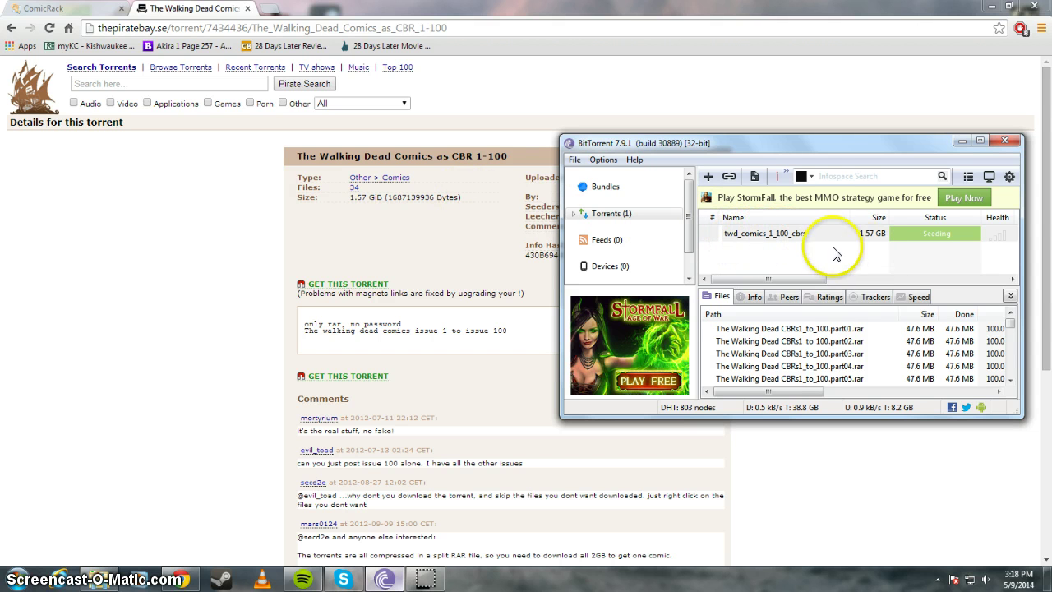
drag(871, 151, 786, 147)
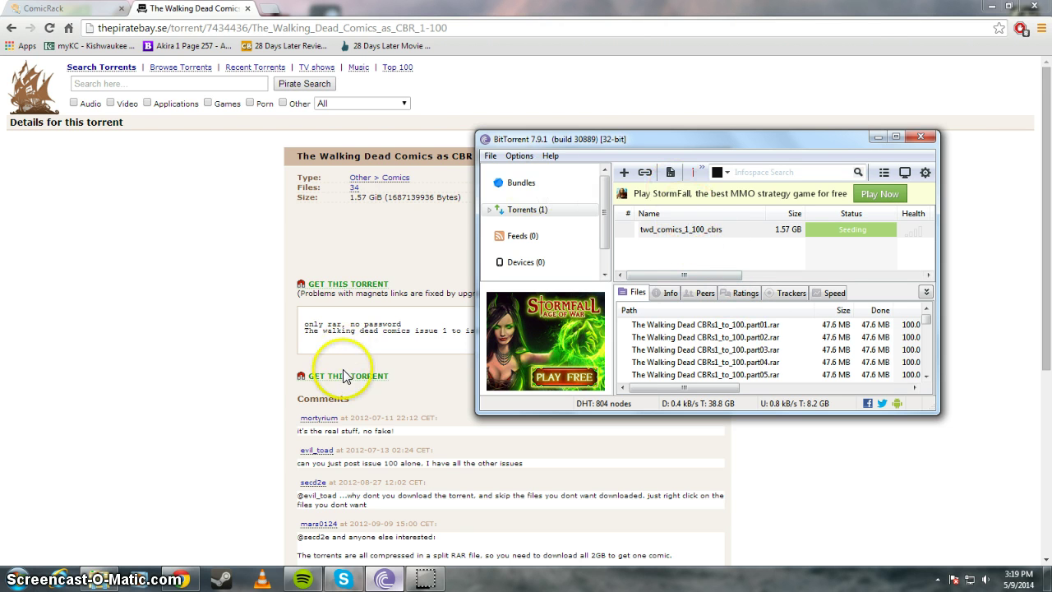
Bring up the twd_comics_1_100_cbrs folder in Windows Explorer and arrange it side by side with the BitTorrent window
click(106, 580)
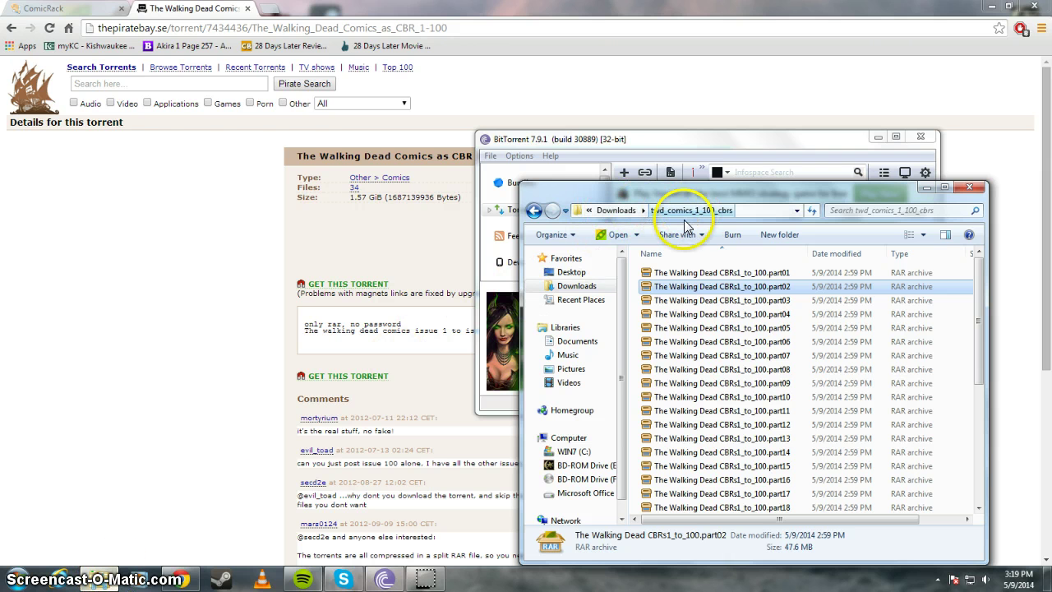
drag(686, 188, 364, 134)
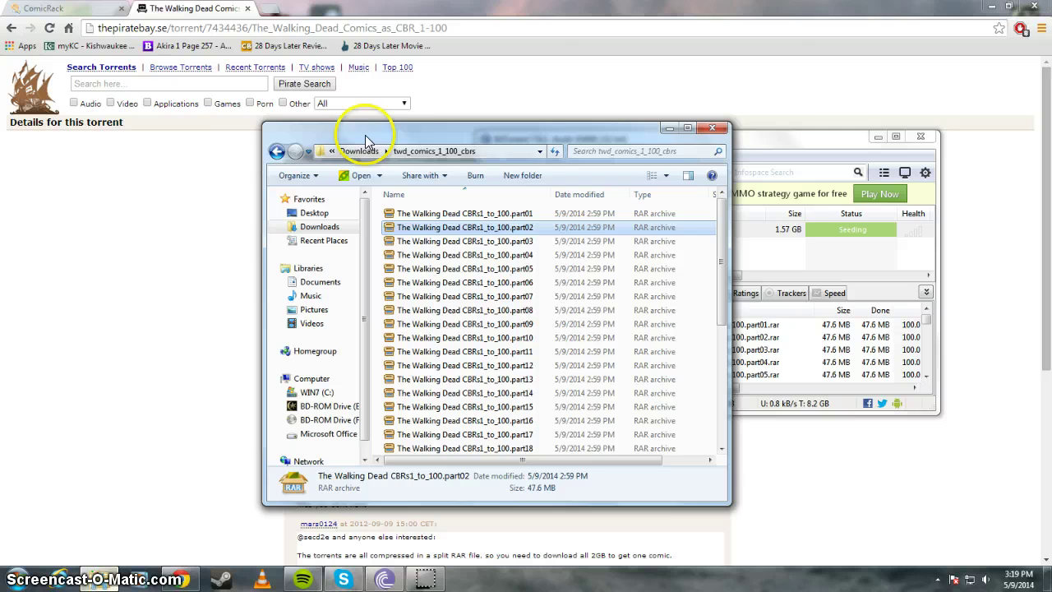
drag(446, 131, 271, 159)
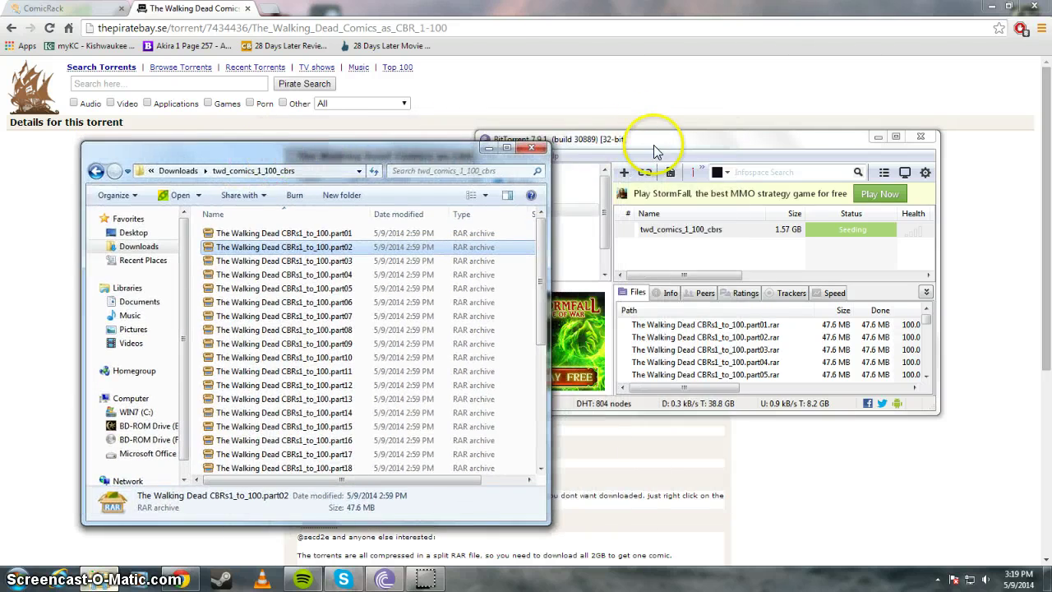
drag(665, 133, 715, 118)
drag(326, 145, 352, 136)
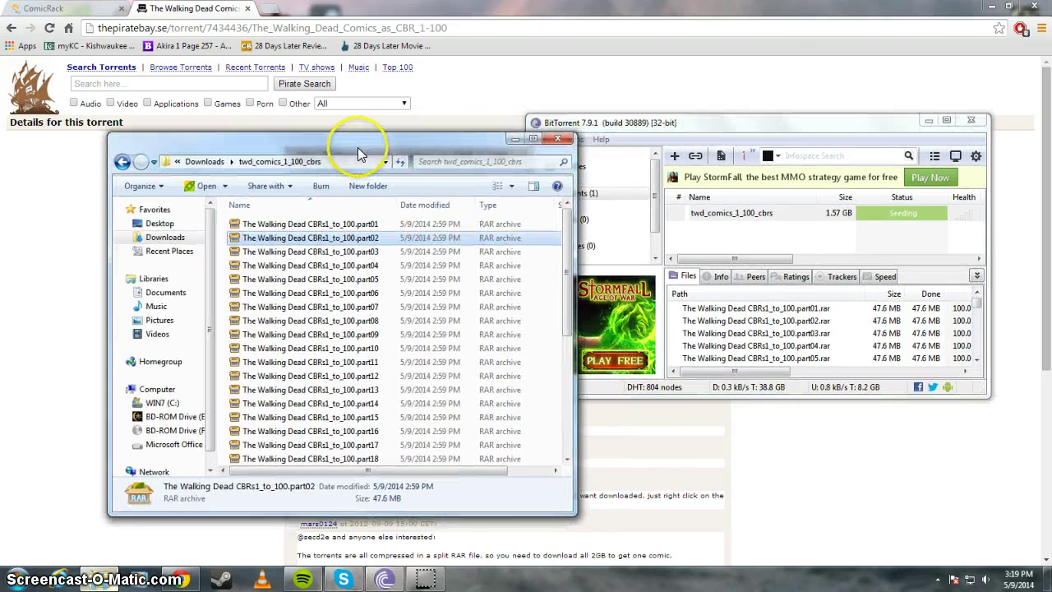
Open the RAR archive "The Walking Dead CBRs1_to_100.part01" from the downloaded folder
click(374, 230)
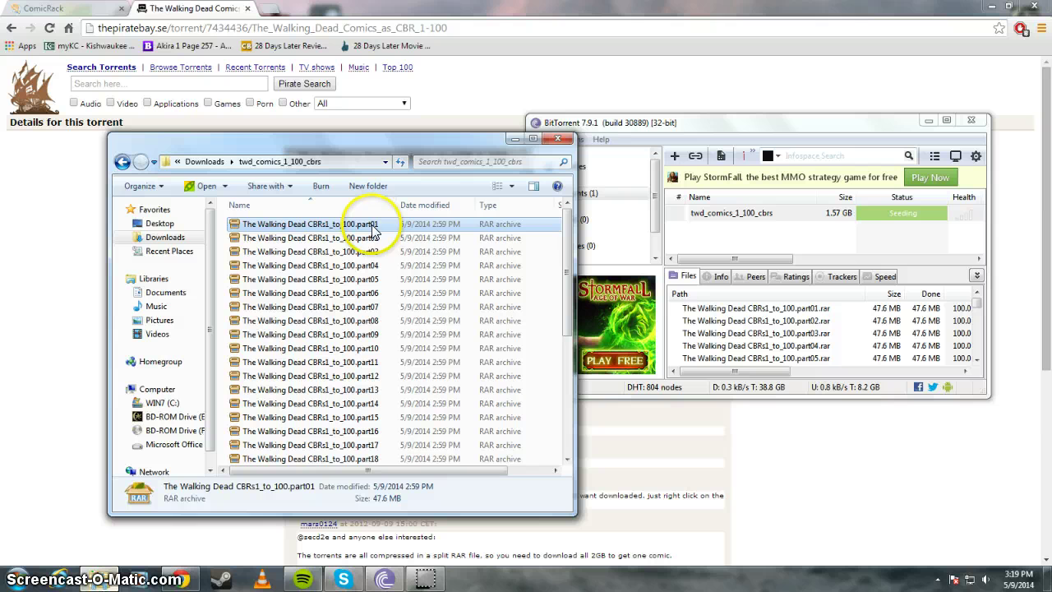
click(206, 189)
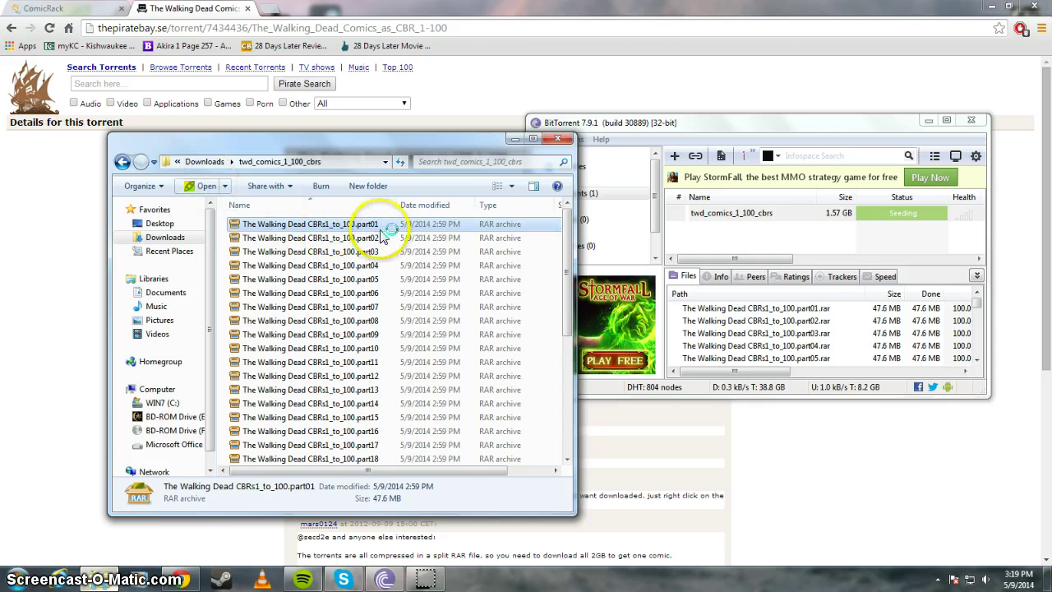
Minimize the downloads folder window and look through the comic files listed inside the part01 archive
drag(375, 228, 393, 236)
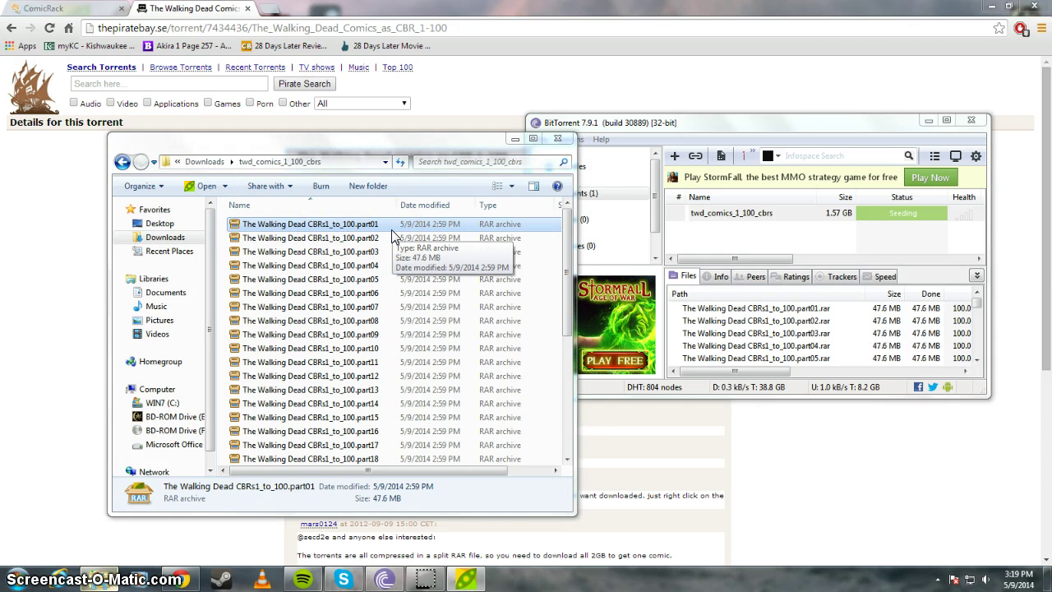
click(514, 138)
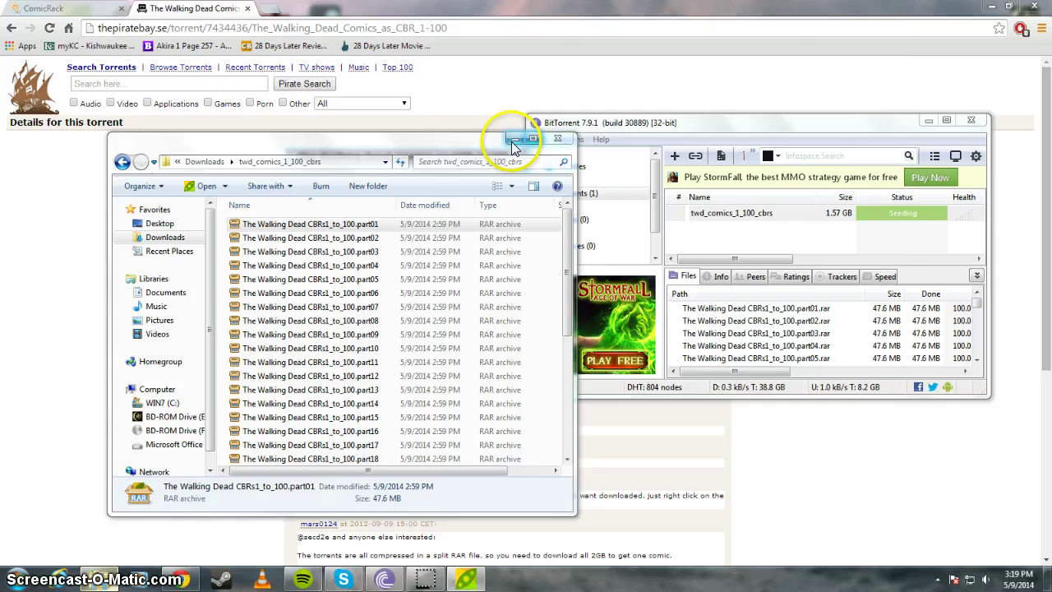
click(646, 190)
scroll(706, 220, down, 17)
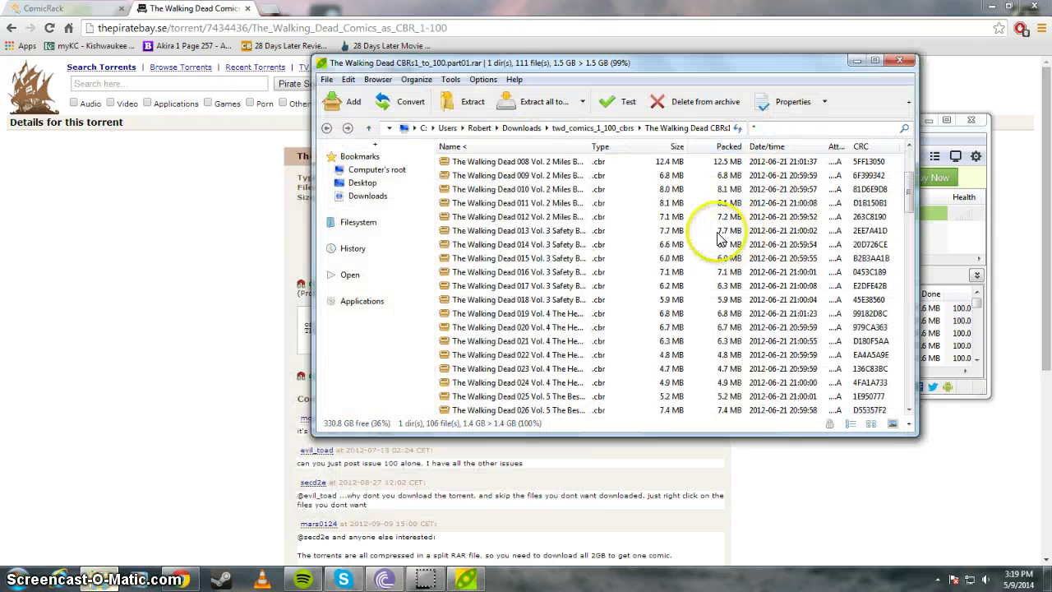
scroll(776, 264, down, 10)
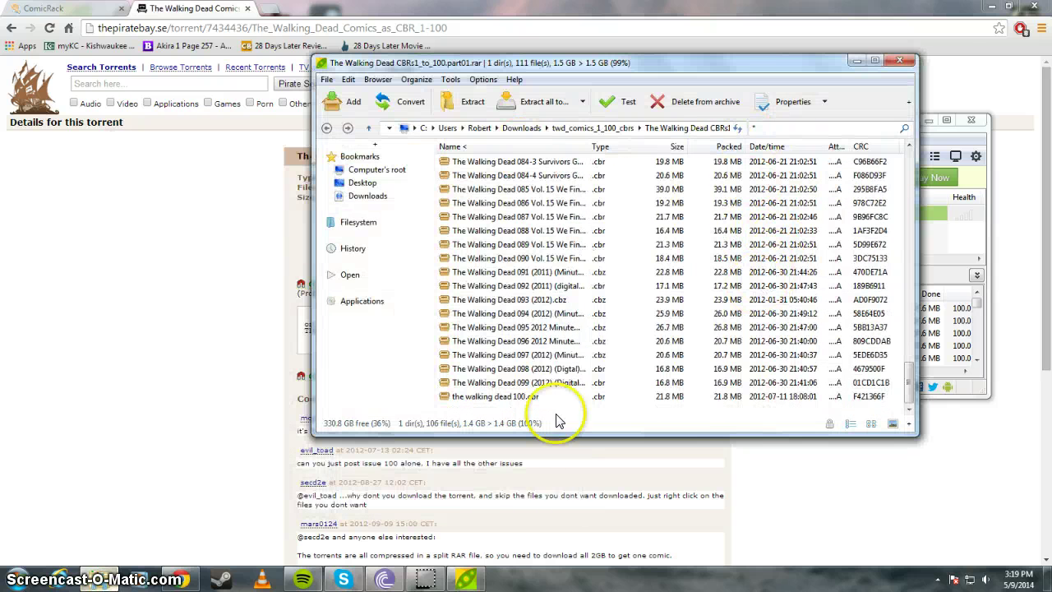
scroll(526, 328, up, 20)
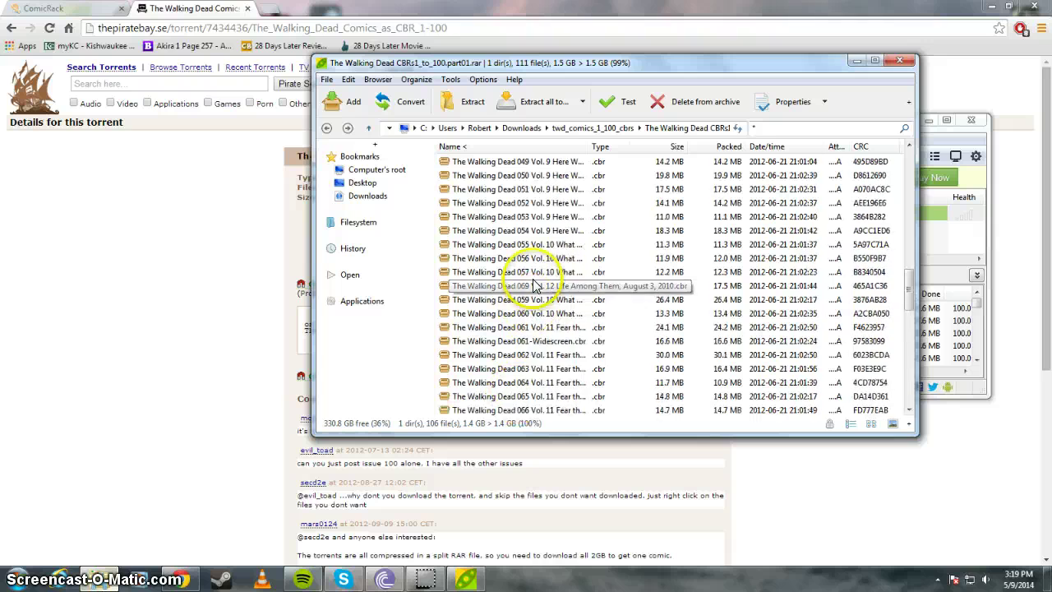
scroll(532, 284, up, 1)
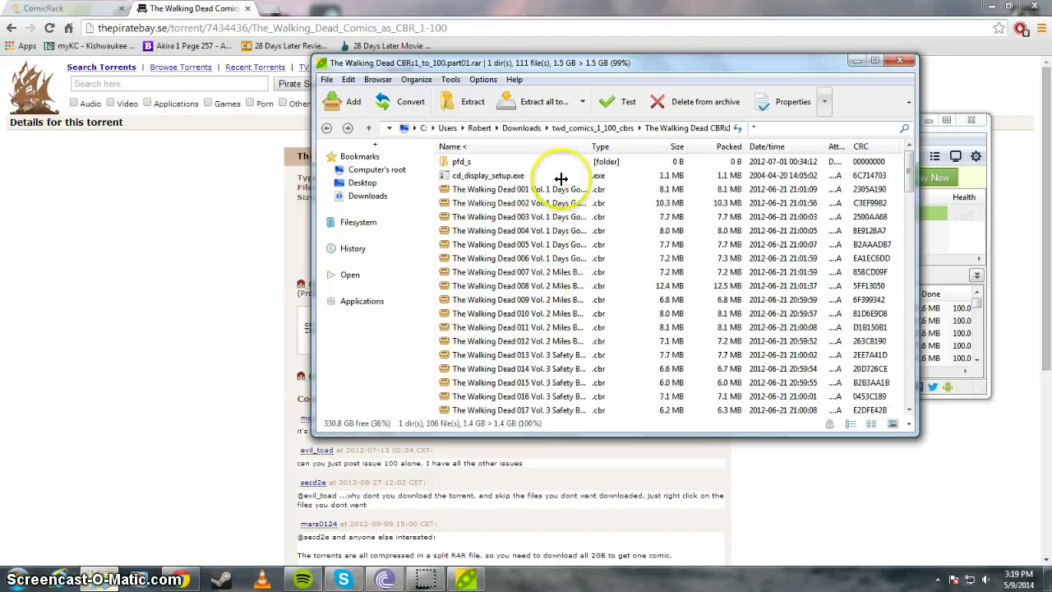
Minimize the browser and BitTorrent, and move the archive window aside so the desktop's Walking dead folder is in view
click(991, 7)
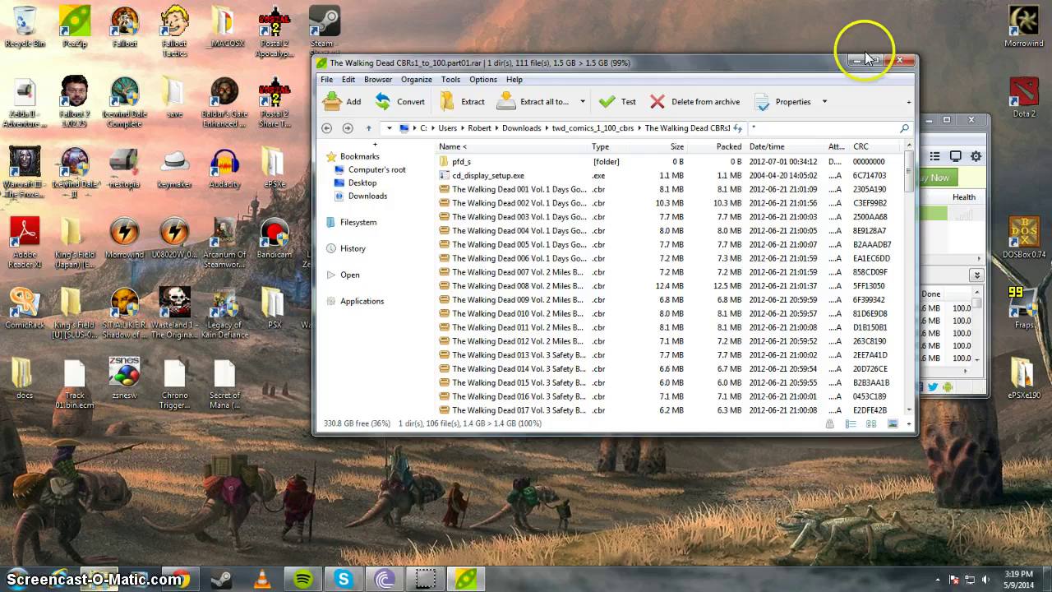
drag(735, 65, 775, 169)
click(665, 194)
click(926, 123)
right_click(308, 378)
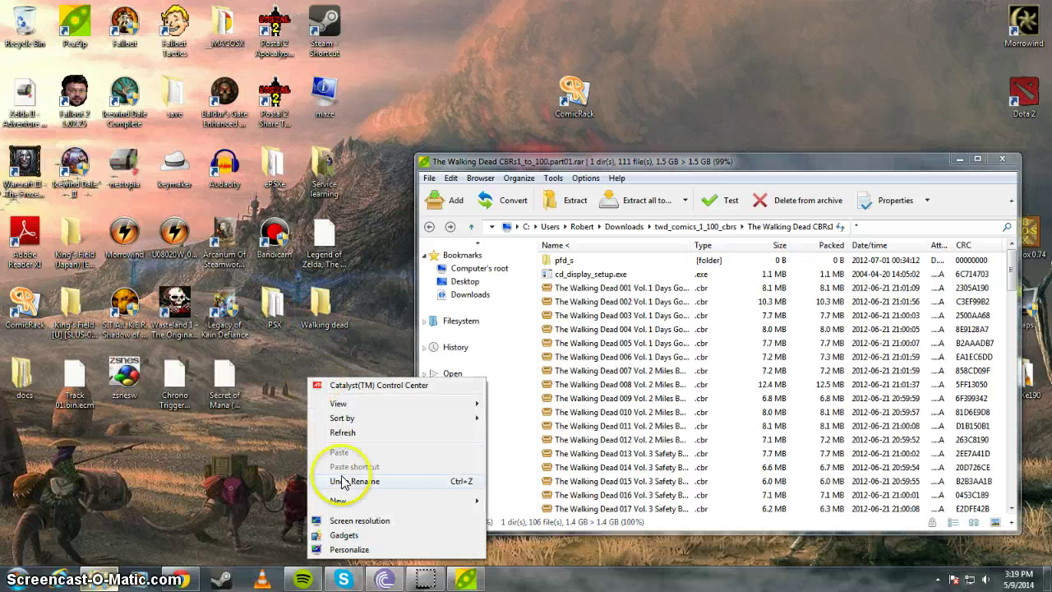
mouse_move(362, 502)
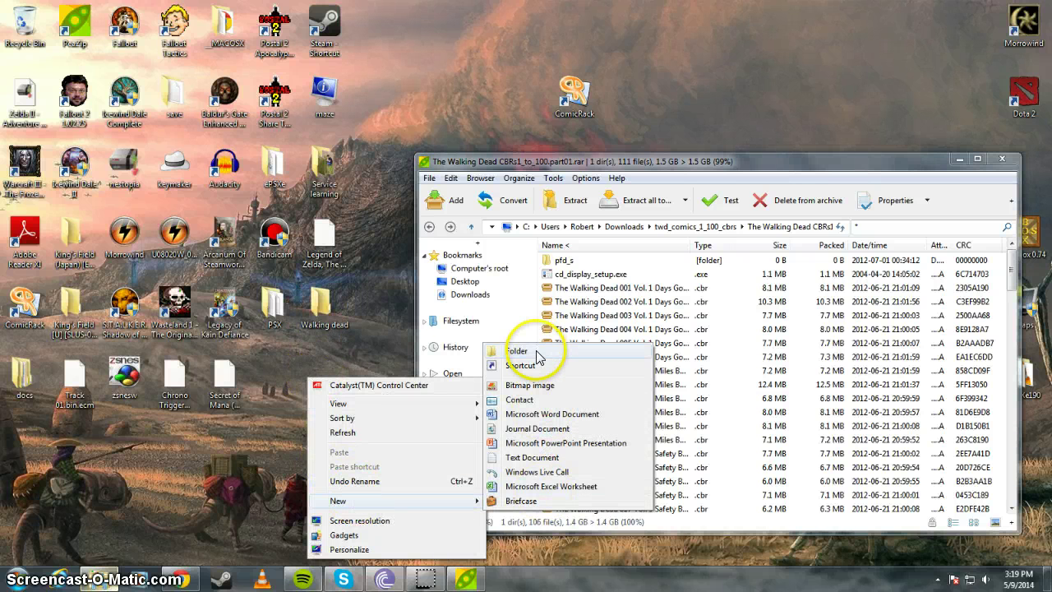
click(302, 352)
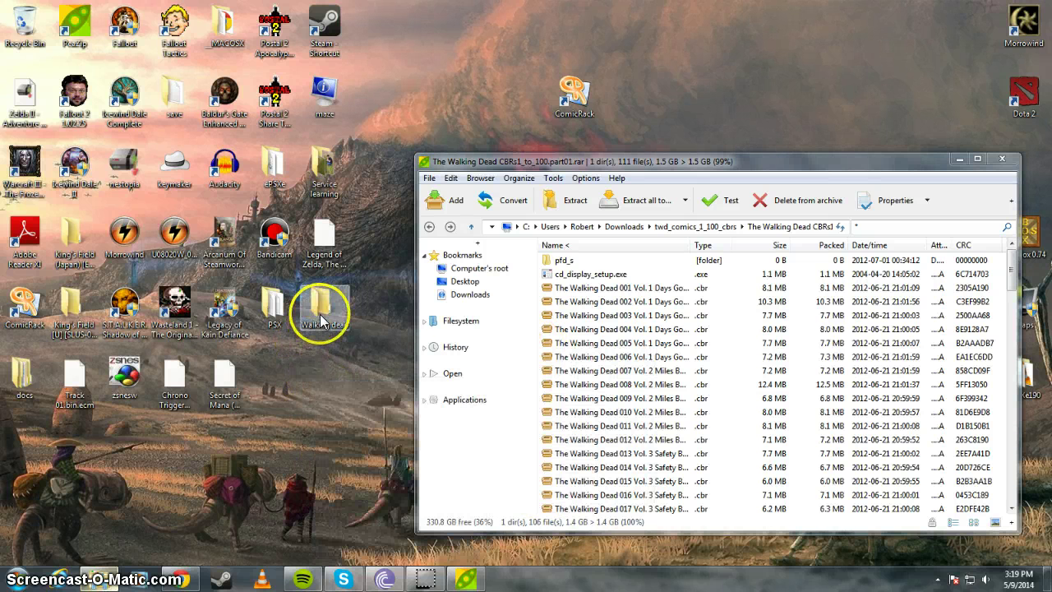
Try to extract all archive files, locating the desktop's Walking dead folder as destination, then cancel and close the archive
click(639, 204)
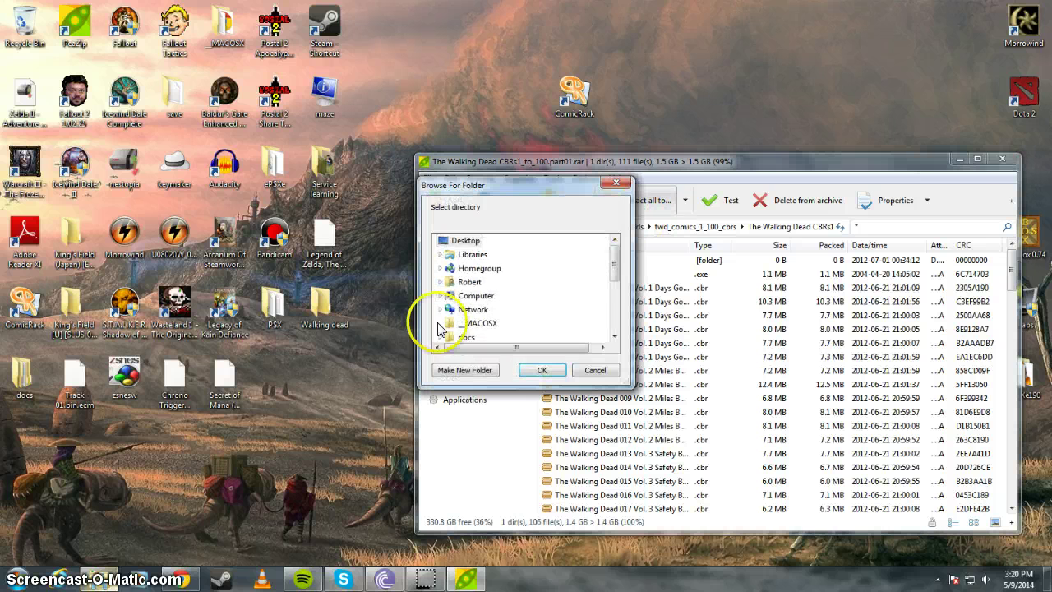
drag(618, 273, 617, 317)
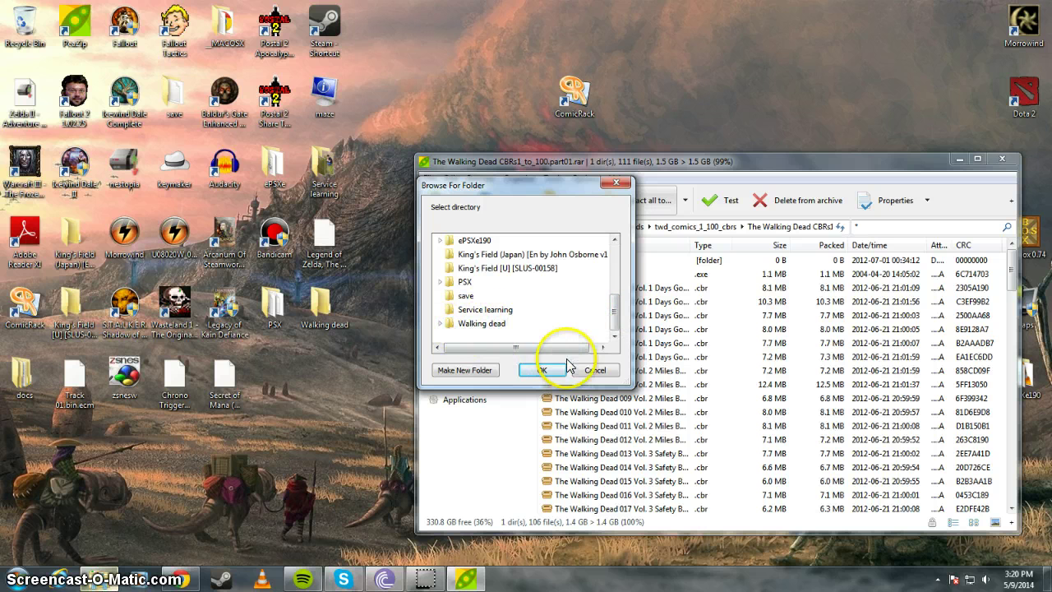
click(617, 184)
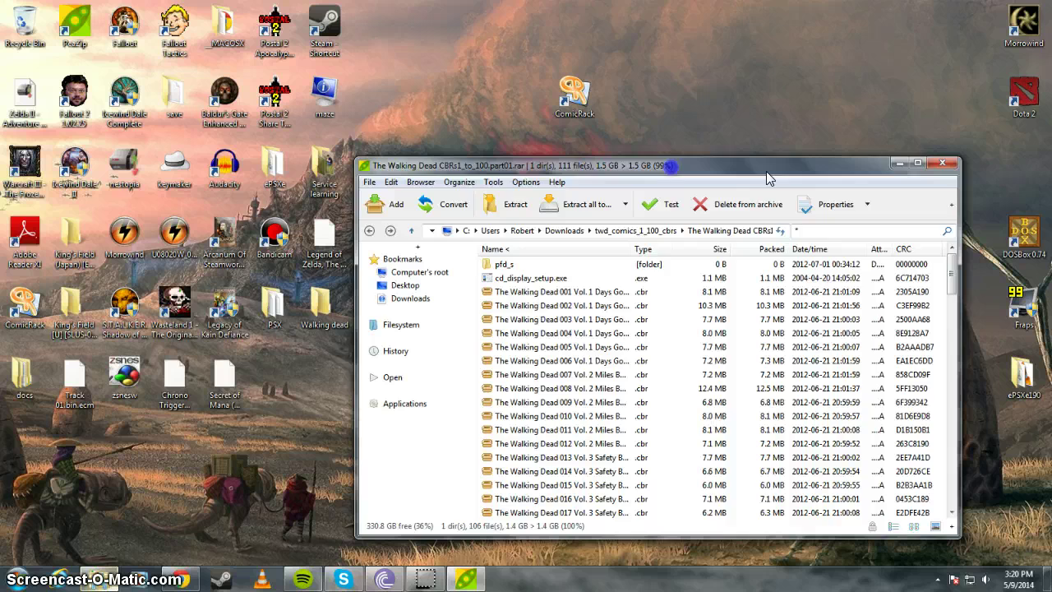
click(939, 160)
Open the Walking dead folder on the desktop, look through the extracted eComic files, and close the folder
double_click(337, 307)
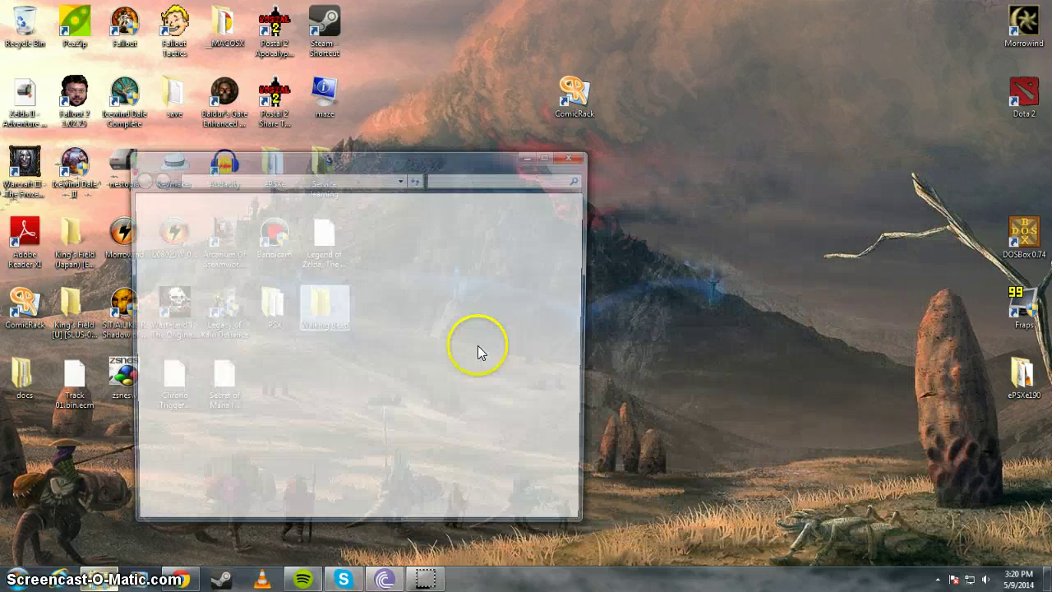
scroll(337, 288, down, 1)
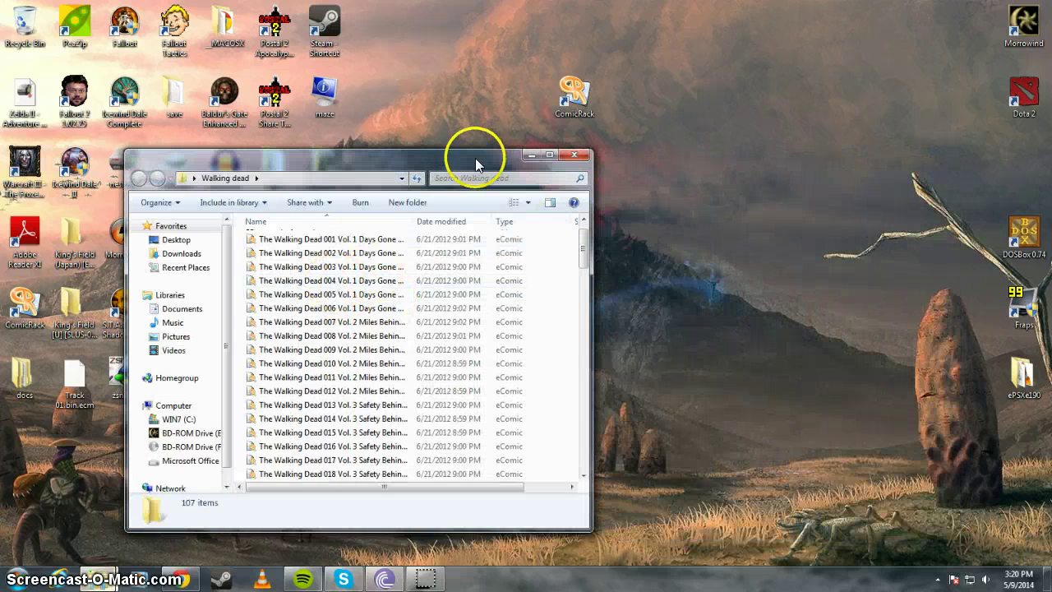
drag(477, 160, 664, 146)
scroll(592, 320, down, 11)
scroll(598, 362, down, 19)
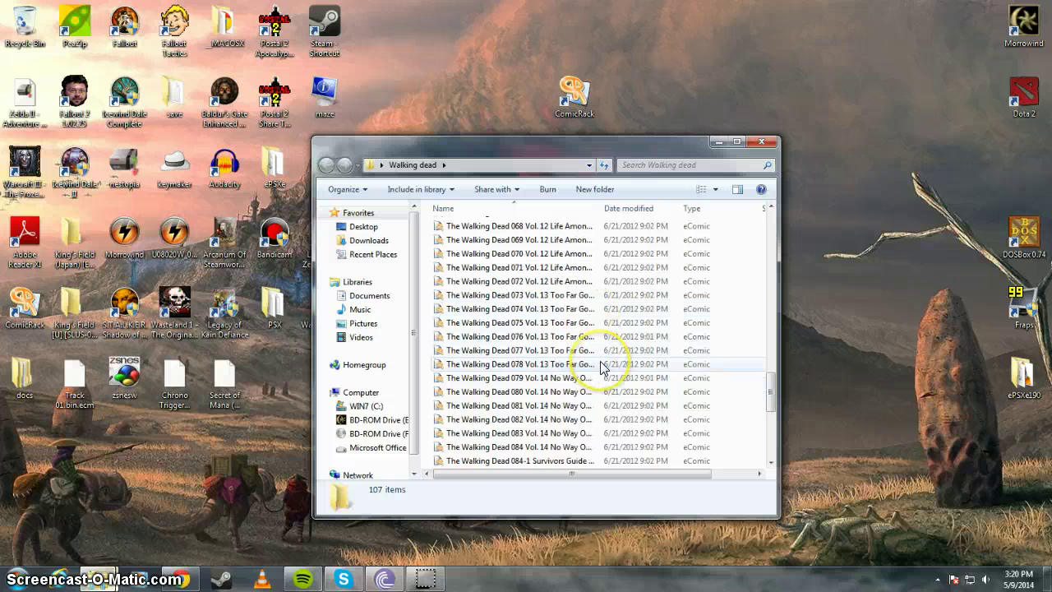
scroll(600, 364, up, 18)
scroll(600, 303, up, 13)
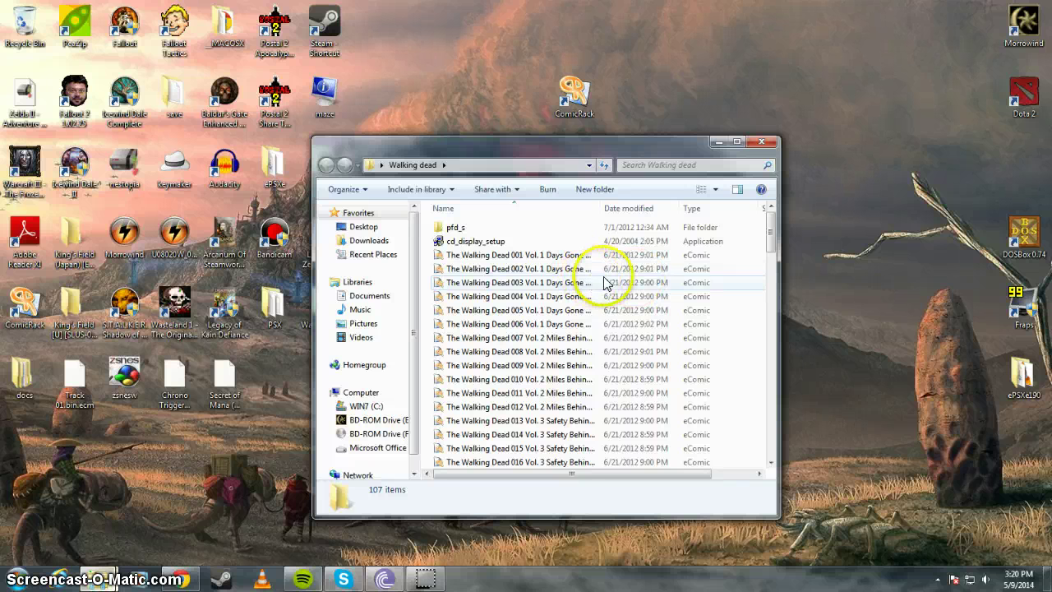
click(761, 142)
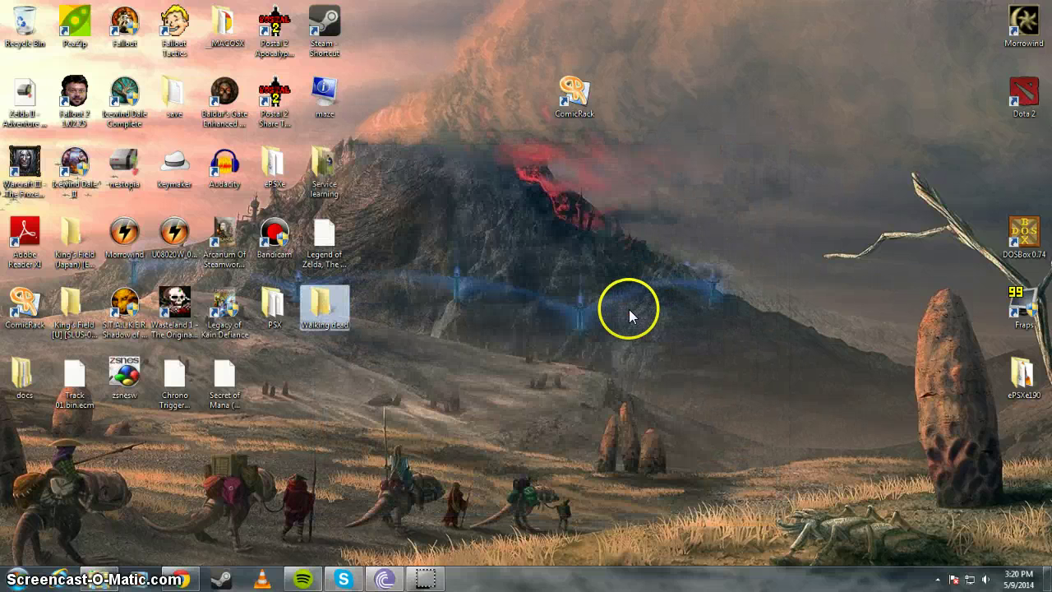
Launch ComicRack and select the Walking dead folder under Desktop in its folder tree
double_click(572, 97)
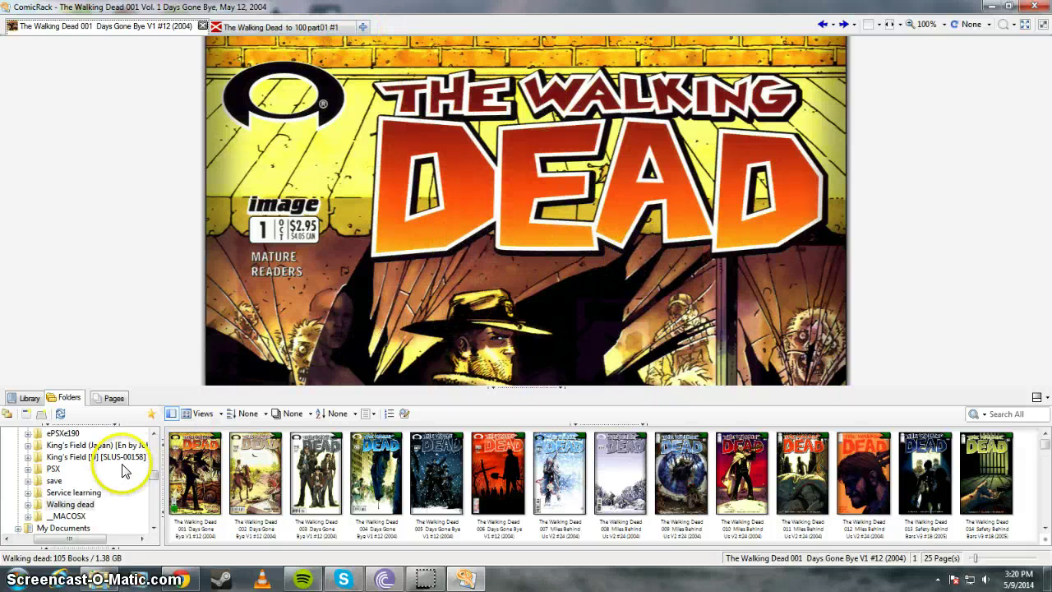
click(29, 398)
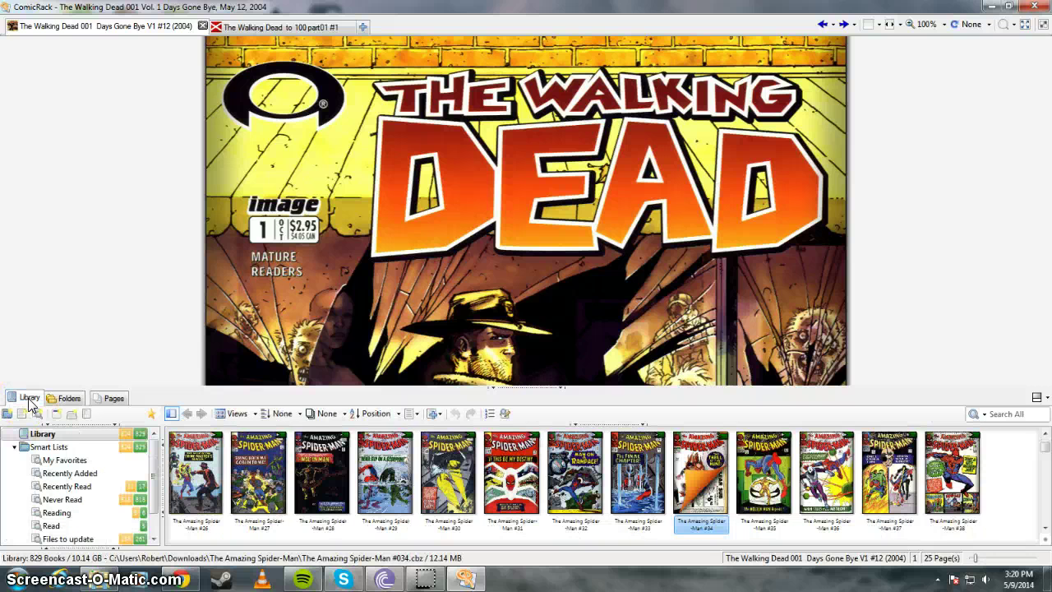
click(70, 399)
scroll(105, 481, up, 5)
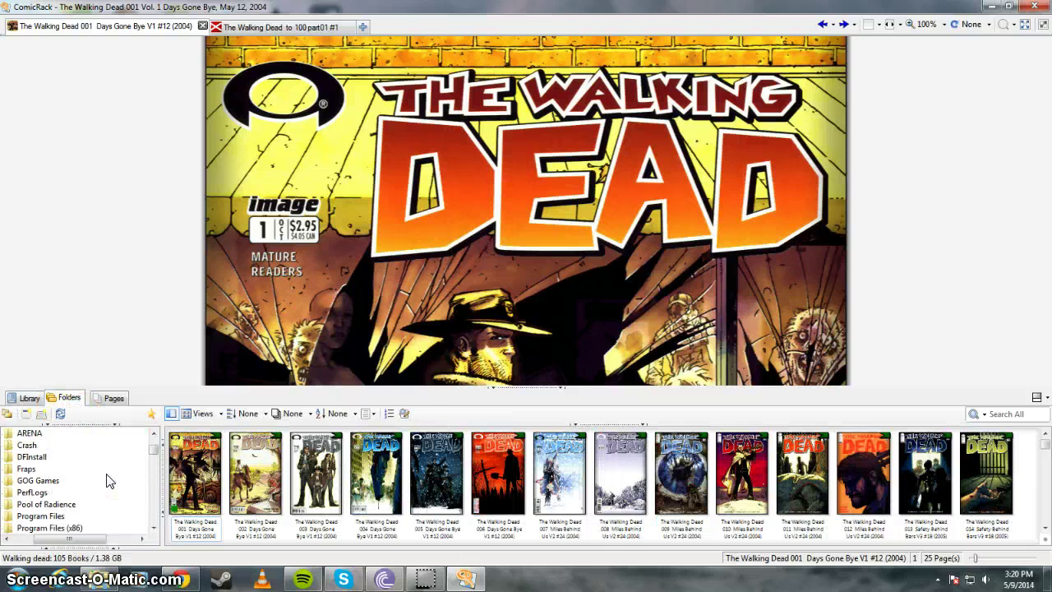
scroll(110, 481, up, 1)
scroll(109, 480, down, 6)
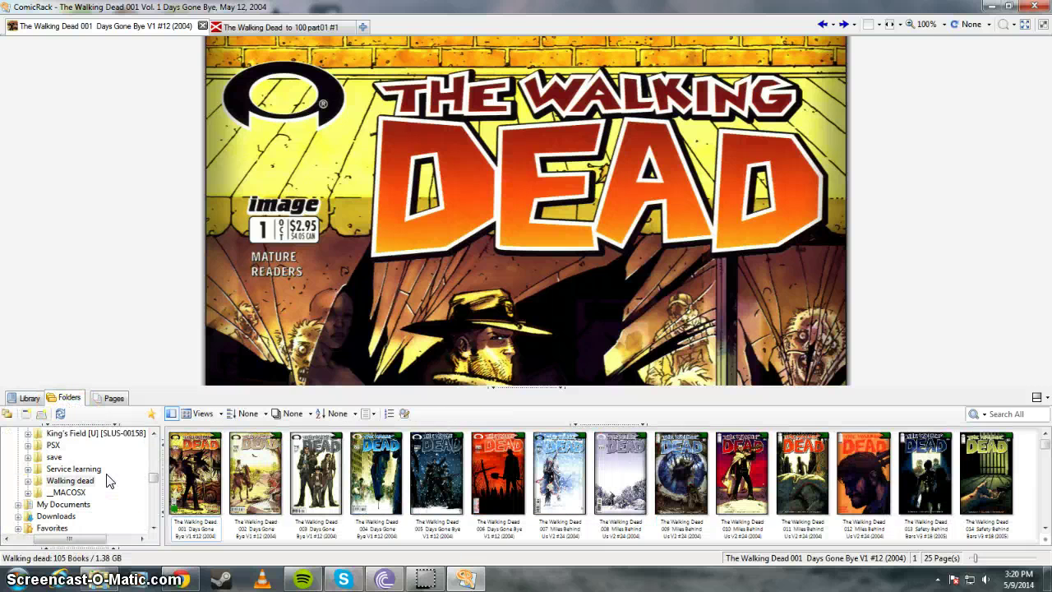
scroll(109, 481, up, 3)
click(53, 483)
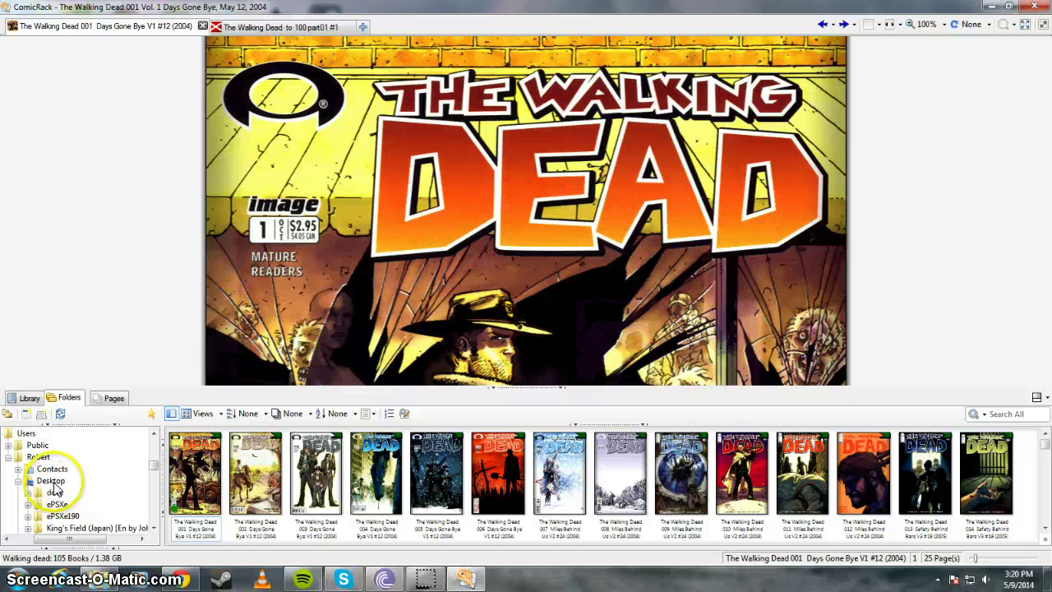
scroll(51, 489, down, 1)
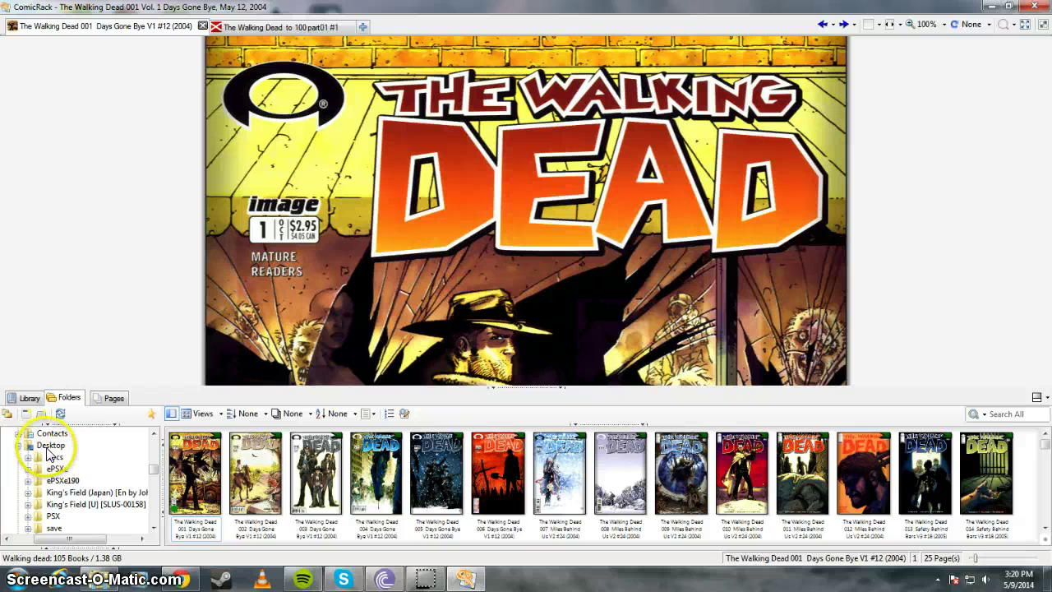
scroll(47, 452, down, 1)
scroll(50, 452, down, 1)
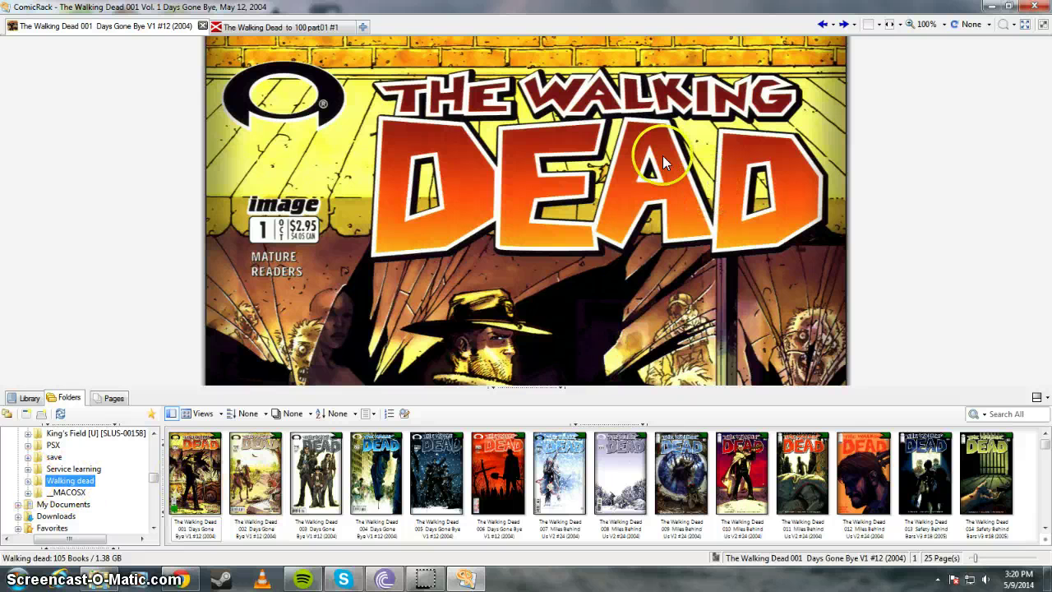
Read The Walking Dead 001 in the enlarged reader view through page 3, then return to the browser layout
double_click(638, 227)
scroll(674, 232, down, 10)
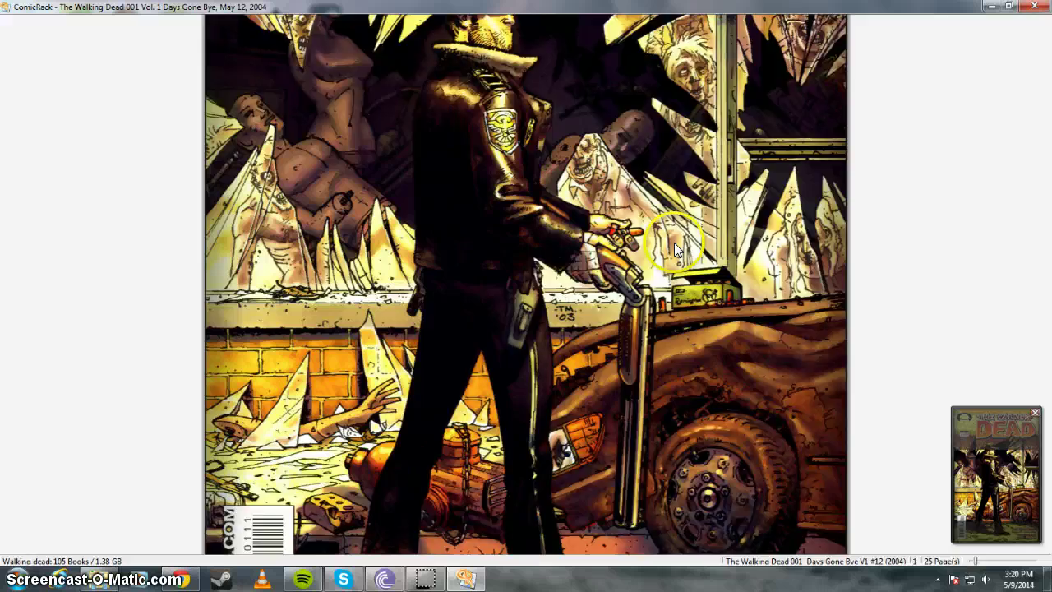
scroll(673, 246, down, 5)
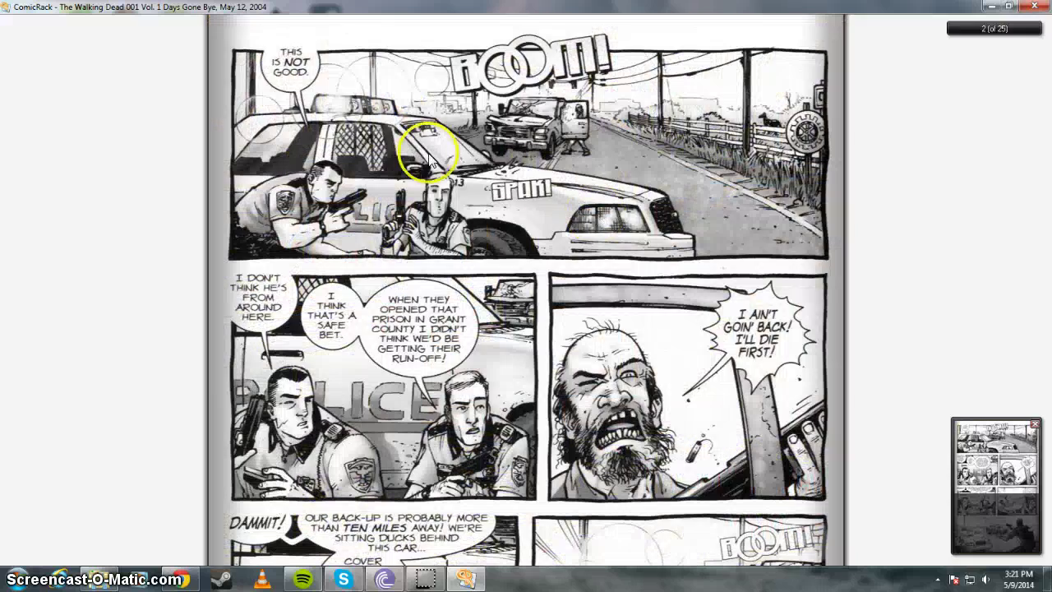
scroll(485, 267, down, 1)
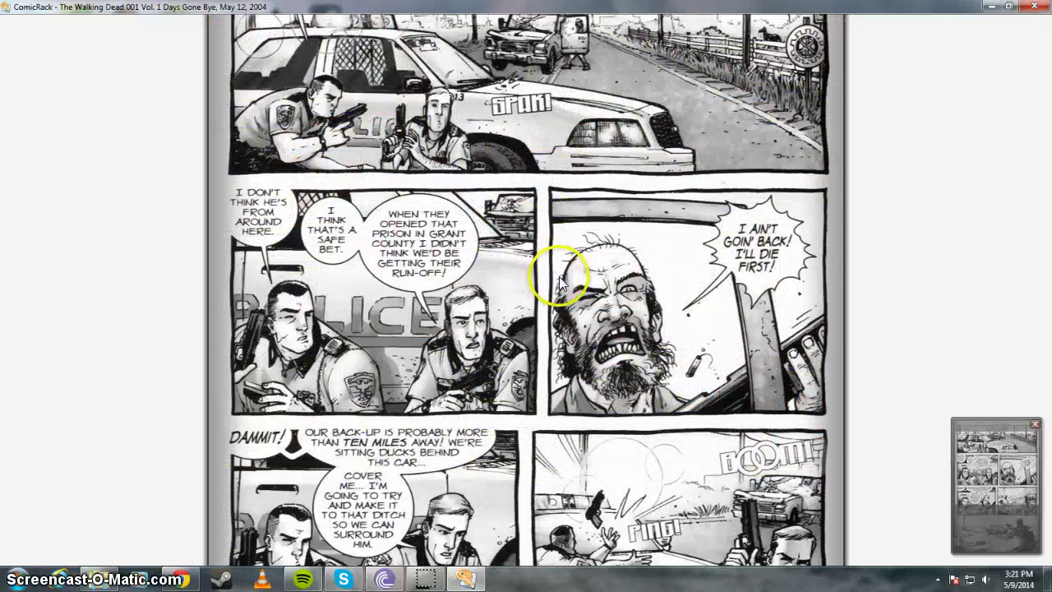
scroll(559, 284, down, 4)
scroll(563, 286, down, 6)
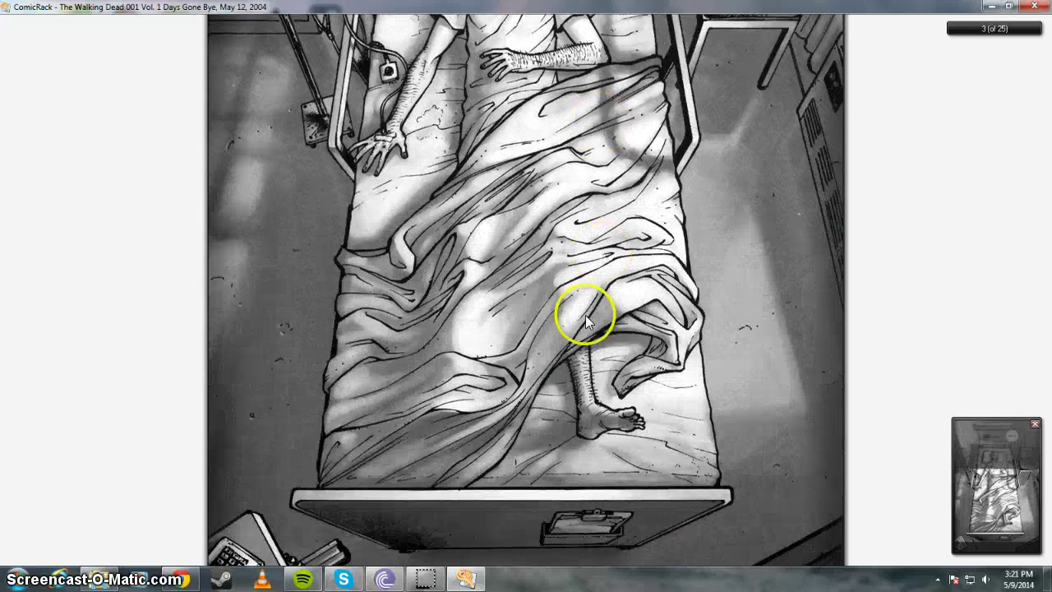
double_click(567, 323)
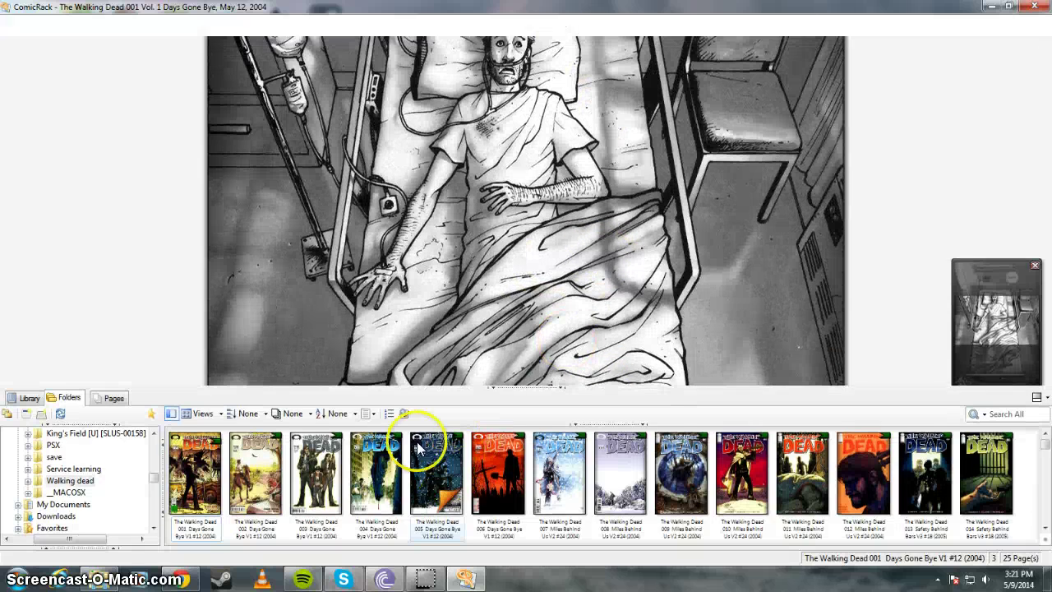
Open The Walking Dead 005 and read it in the enlarged reader view through page 3, then restore the browser layout
double_click(438, 464)
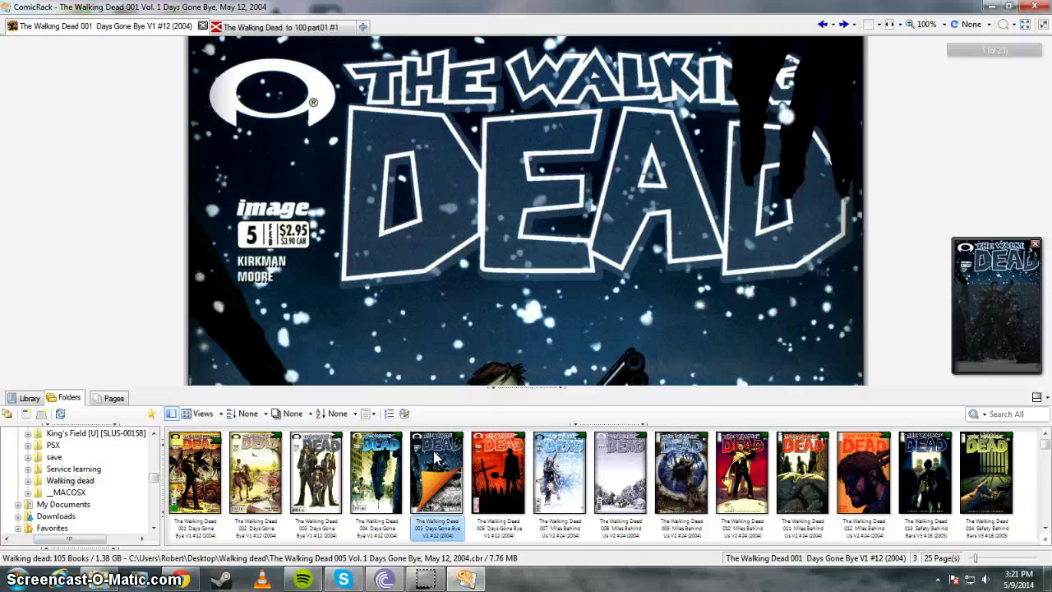
double_click(887, 223)
scroll(891, 226, down, 5)
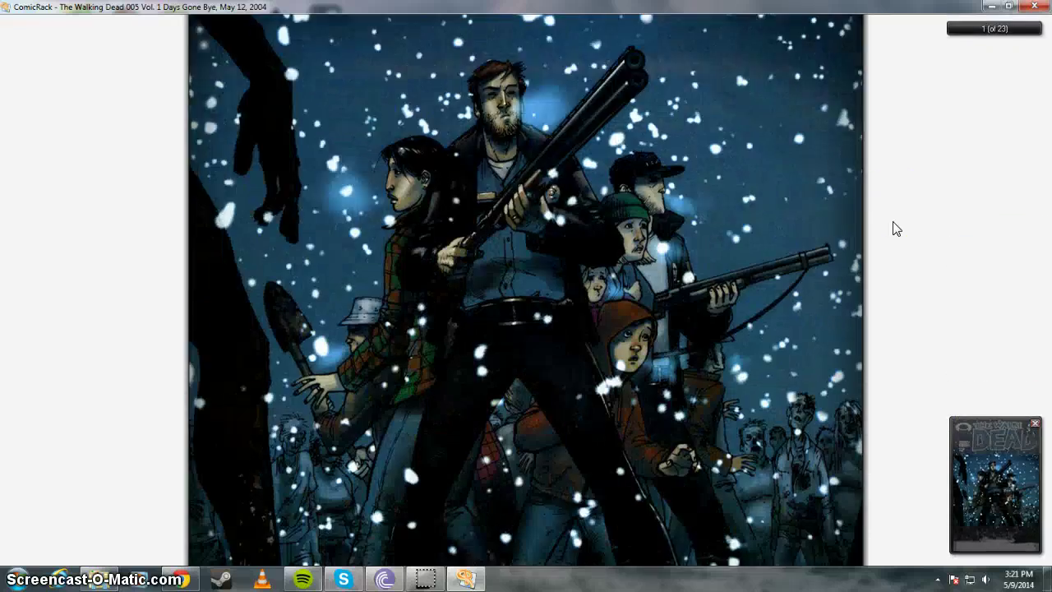
scroll(896, 228, down, 8)
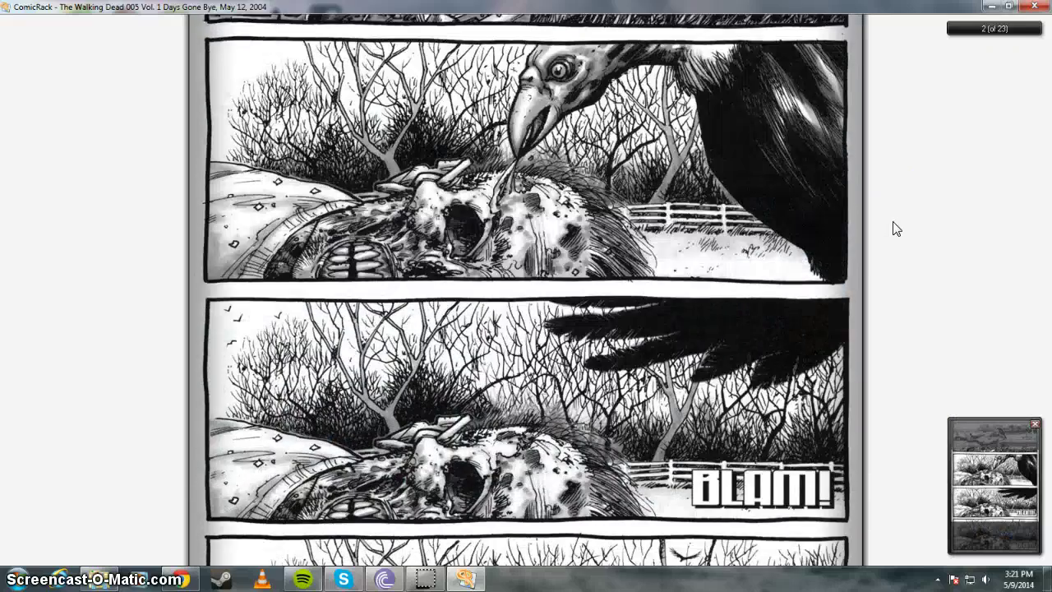
scroll(896, 229, down, 4)
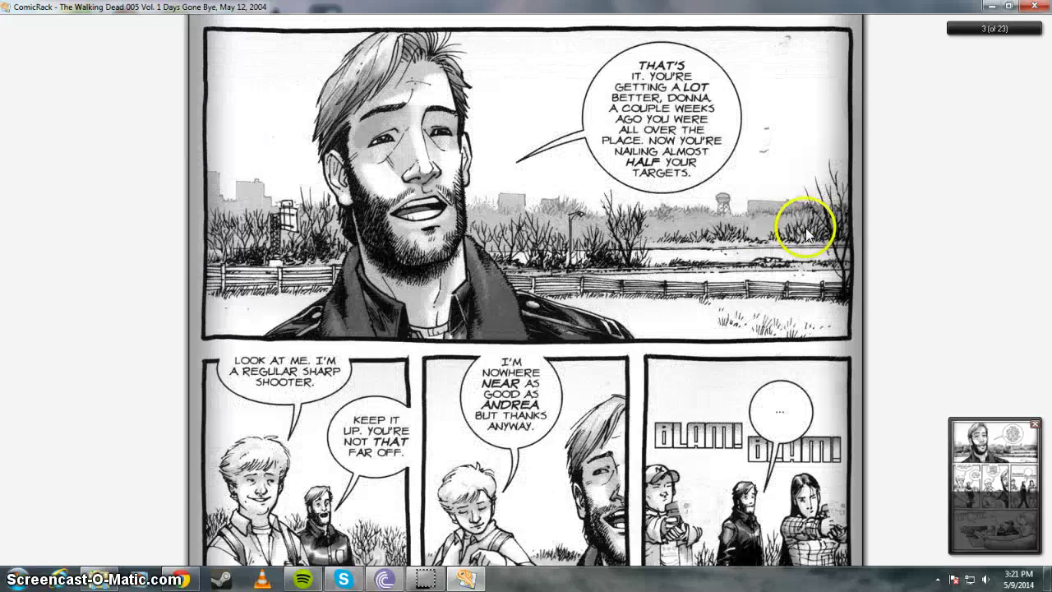
double_click(773, 223)
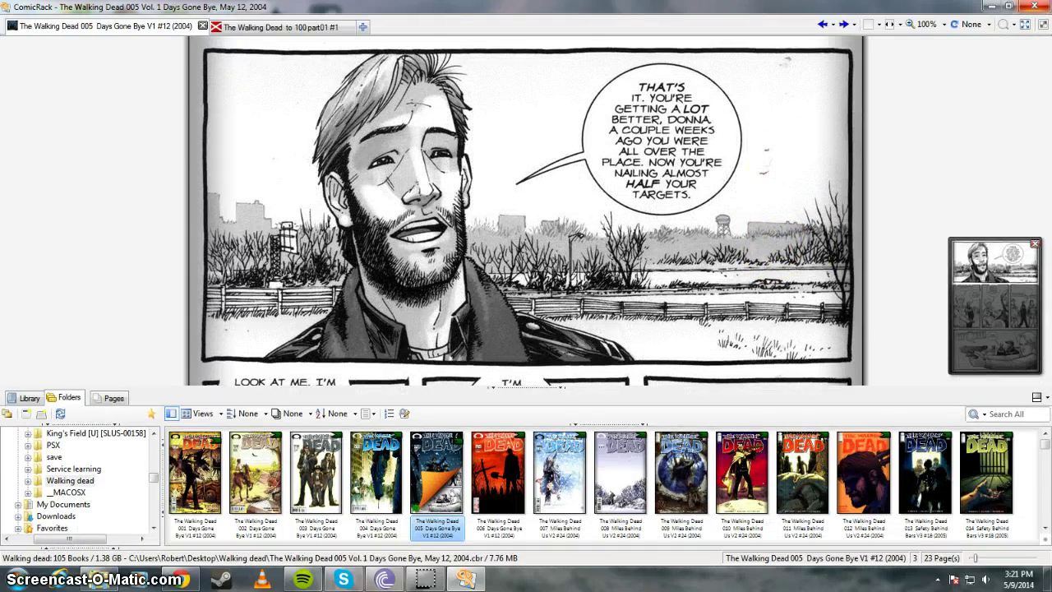
Close ComicRack and return to the The Walking Dead Comics as CBR 1-100 page in Chrome, dismissing the Windows performance notification
click(1034, 5)
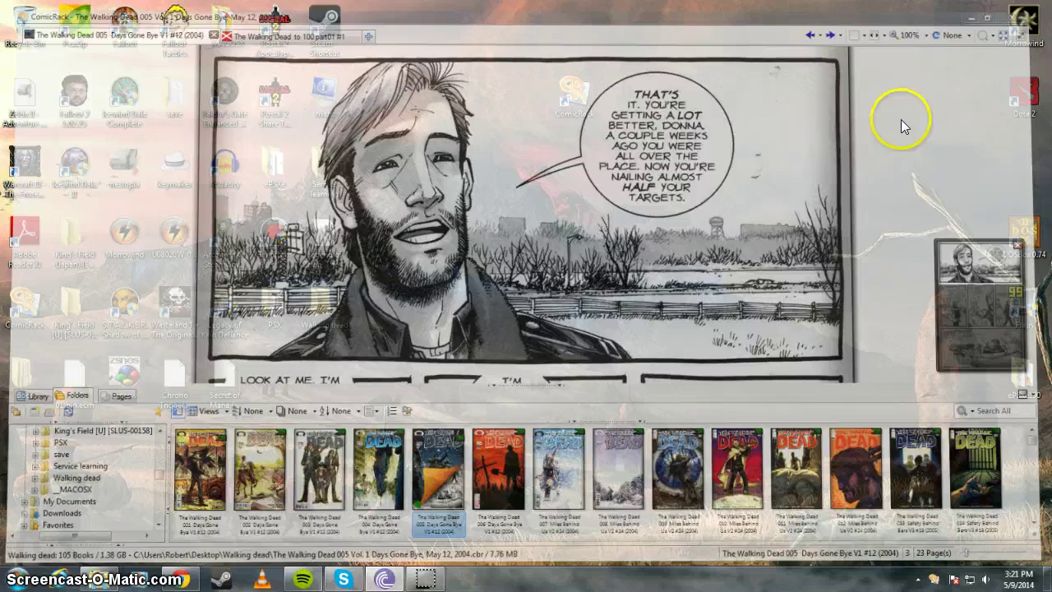
click(181, 578)
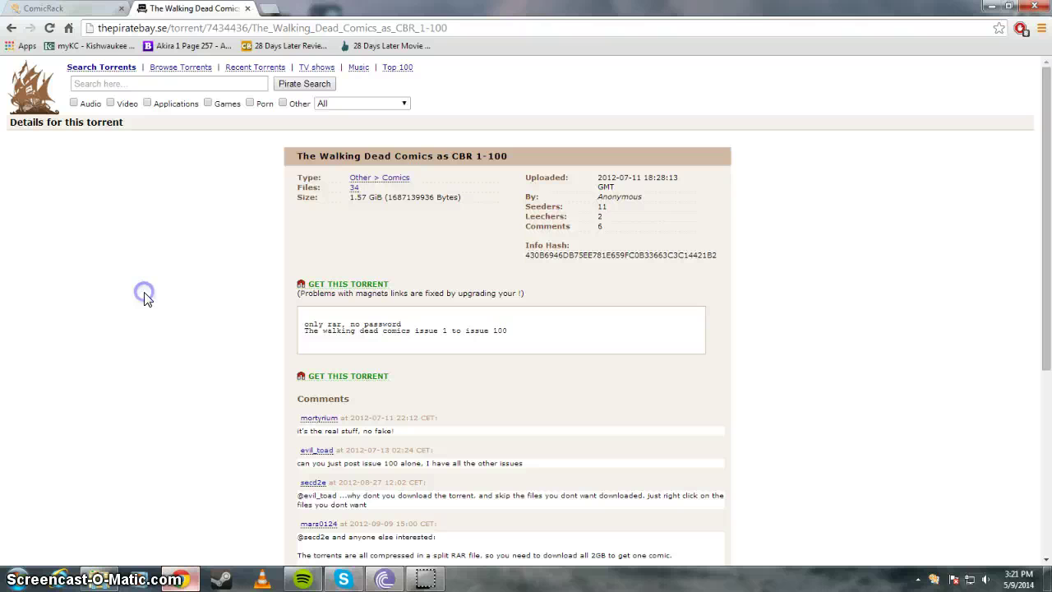
drag(288, 160, 501, 160)
click(93, 282)
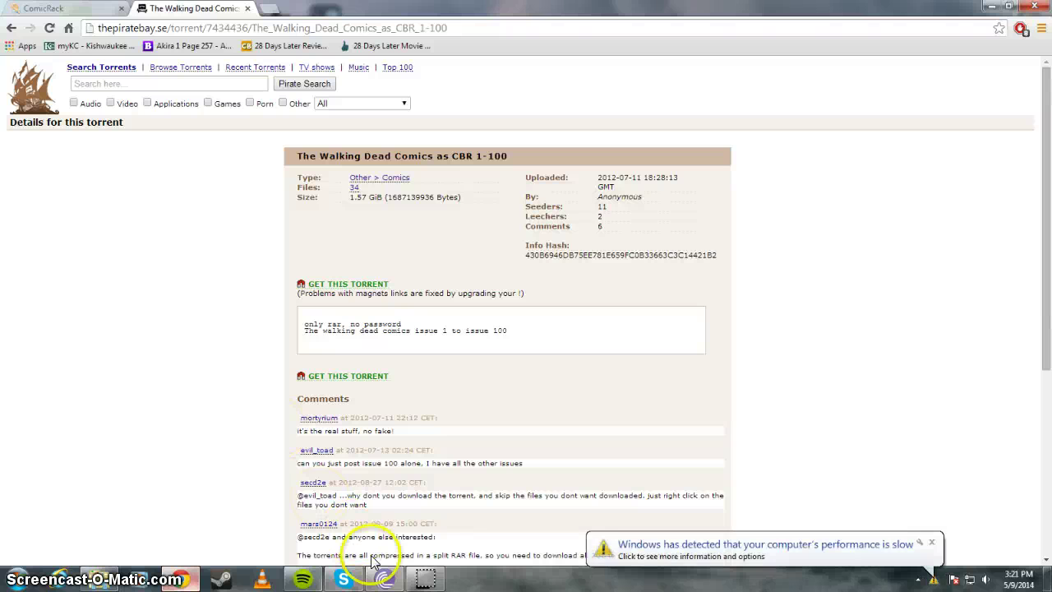
click(931, 543)
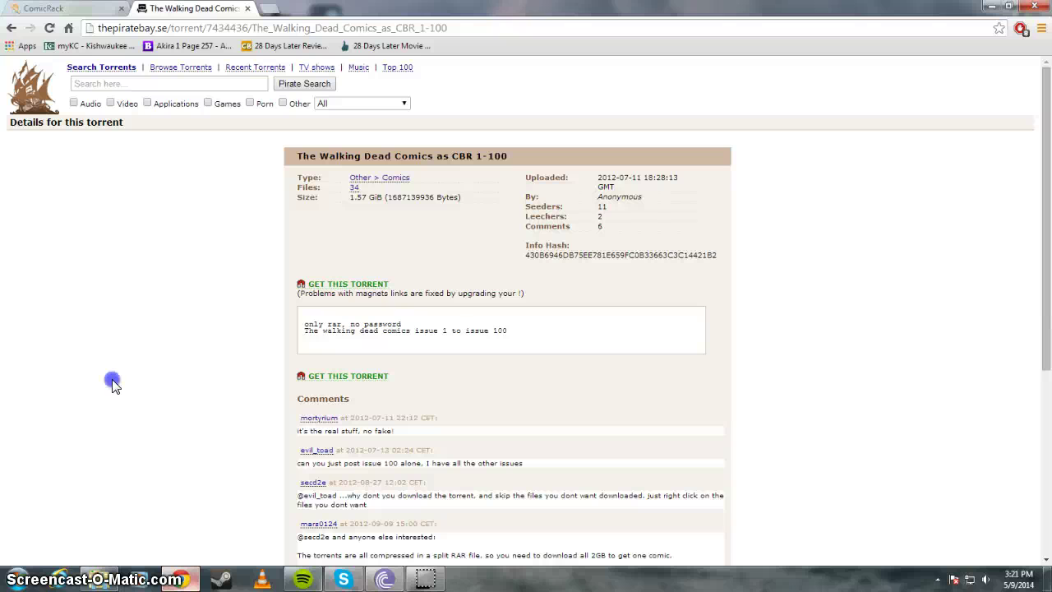
click(131, 301)
scroll(131, 300, down, 3)
scroll(131, 301, up, 3)
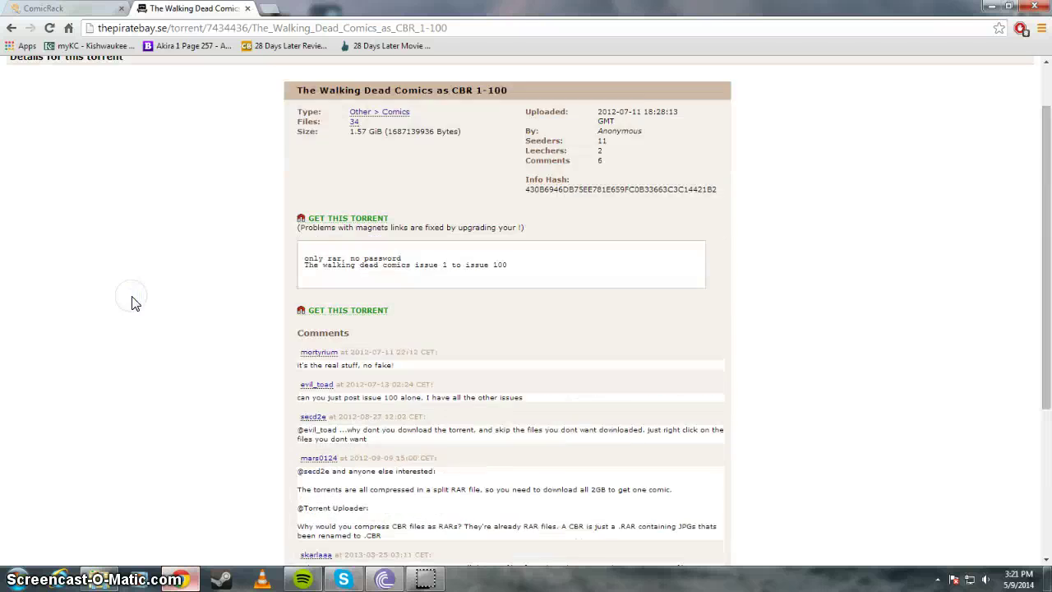
click(128, 297)
mouse_move(127, 297)
mouse_down()
mouse_move(230, 399)
mouse_move(105, 355)
mouse_up()
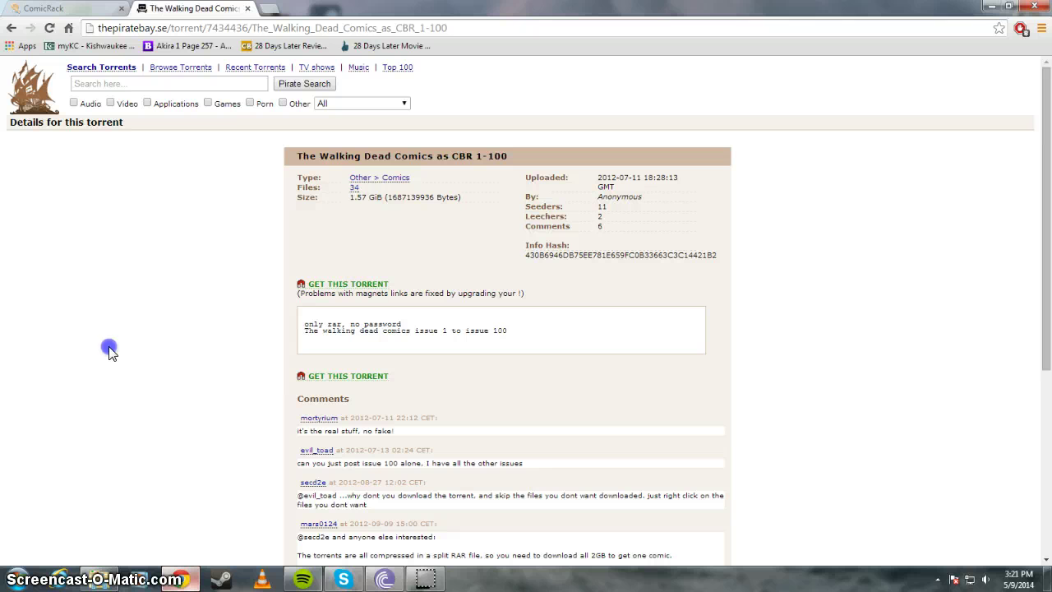
click(113, 353)
right_click(108, 349)
click(101, 341)
click(125, 343)
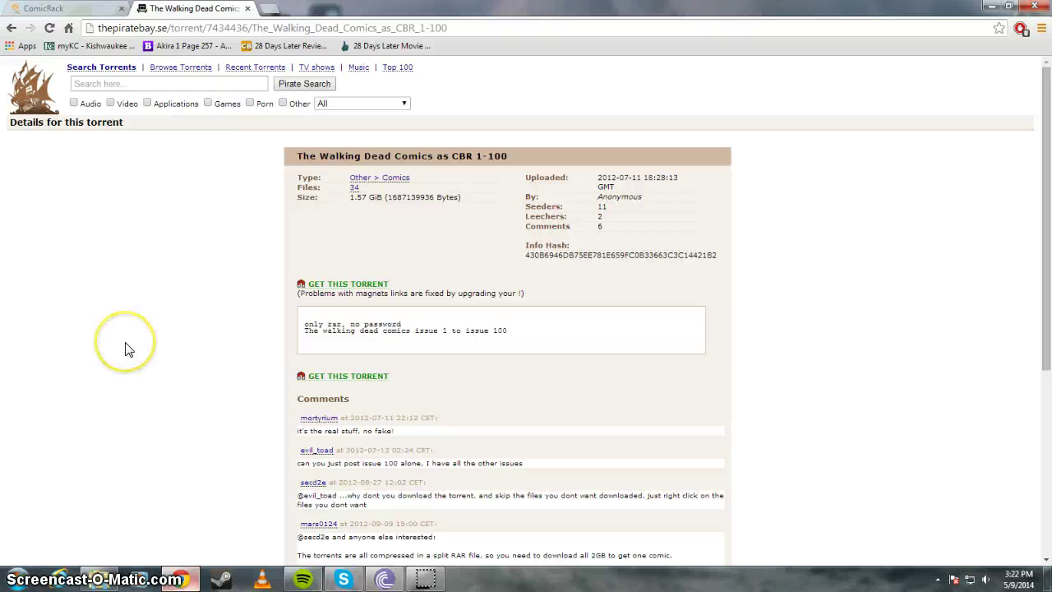